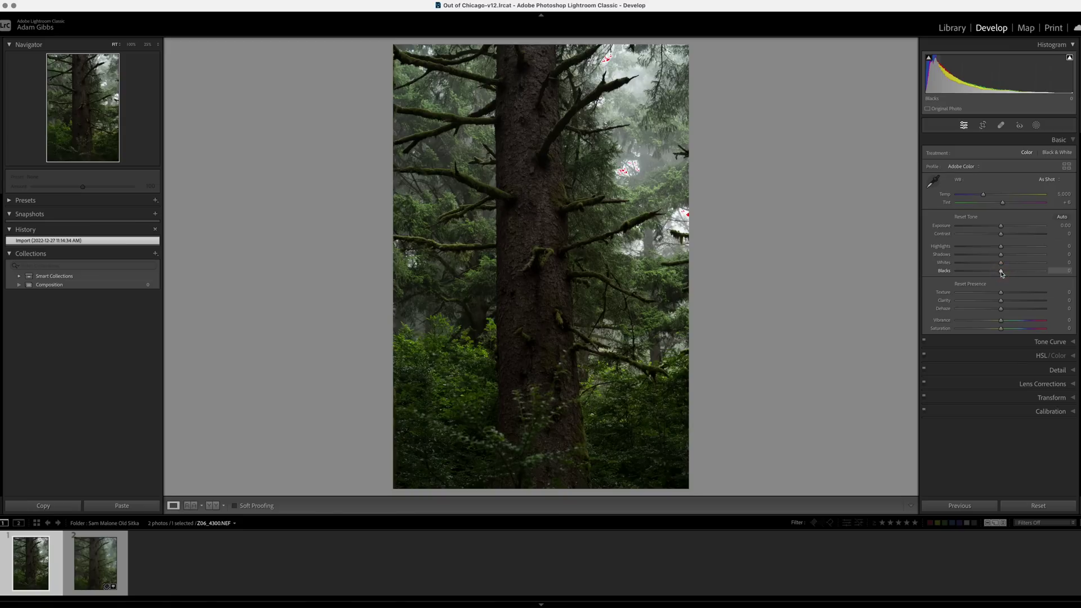
Set the photo's Blacks to +24 and Whites to -19 using the clipping preview.
alt+click(1001, 272)
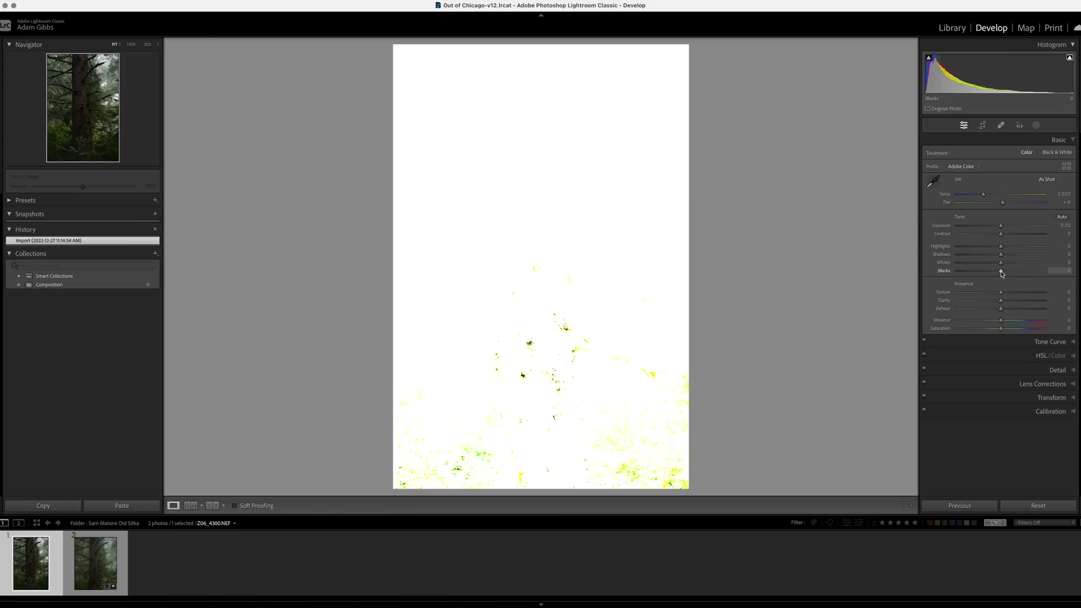
drag(1007, 274, 1013, 276)
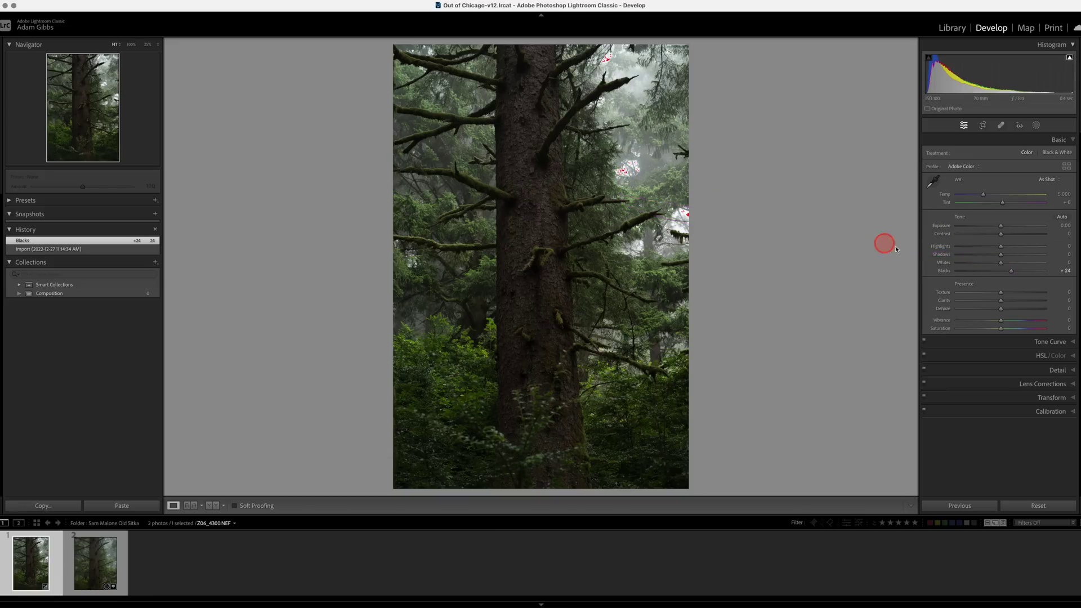
alt+click(1002, 264)
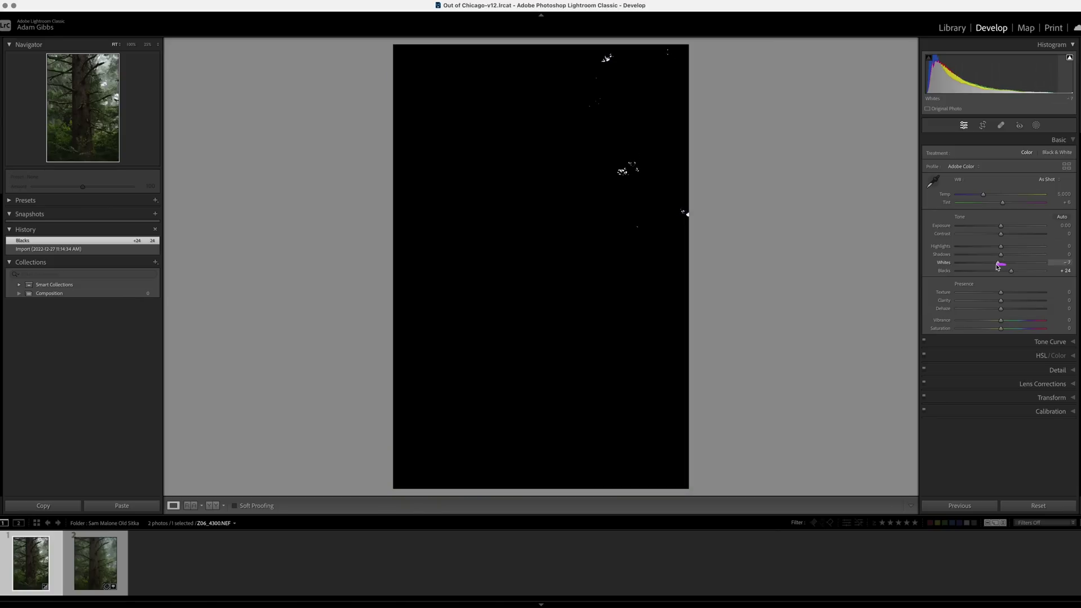
drag(993, 267, 993, 265)
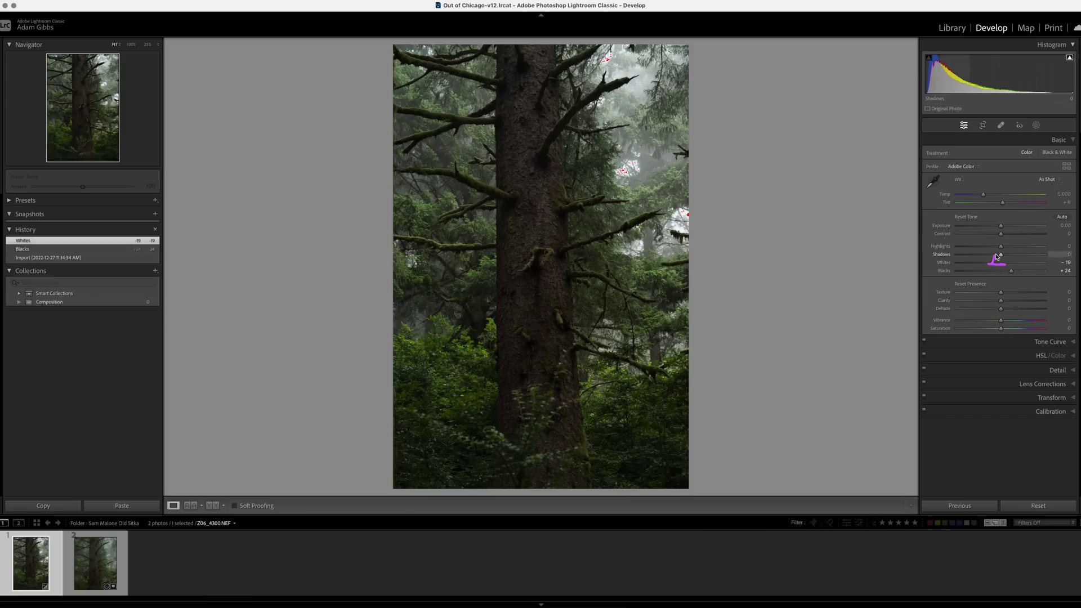
Reduce Highlights to -28 using the clipping preview and raise Shadows to +57.
alt+click(1000, 248)
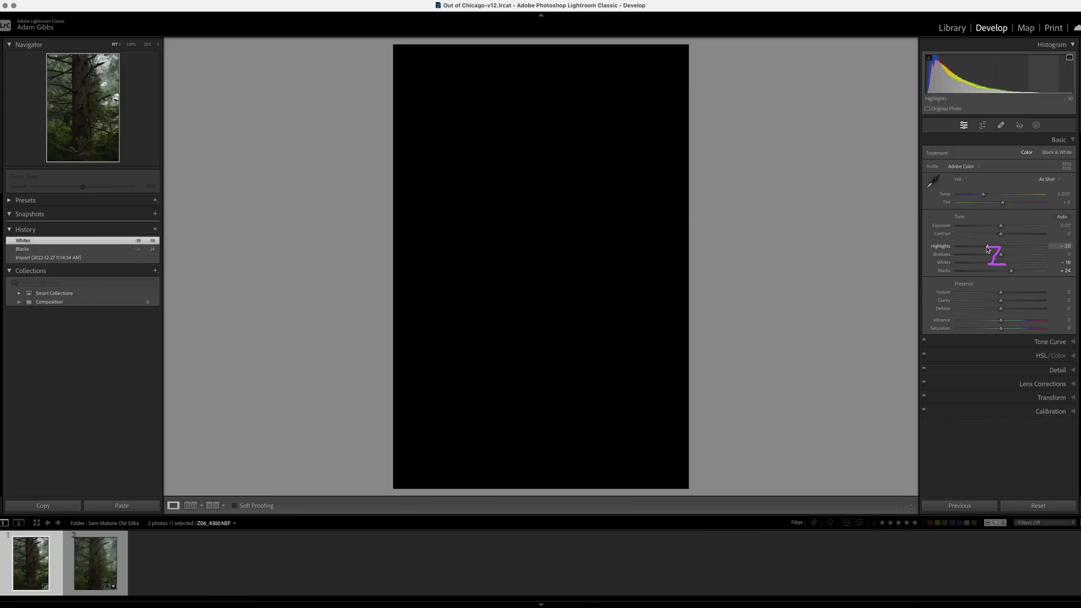
drag(990, 249, 989, 248)
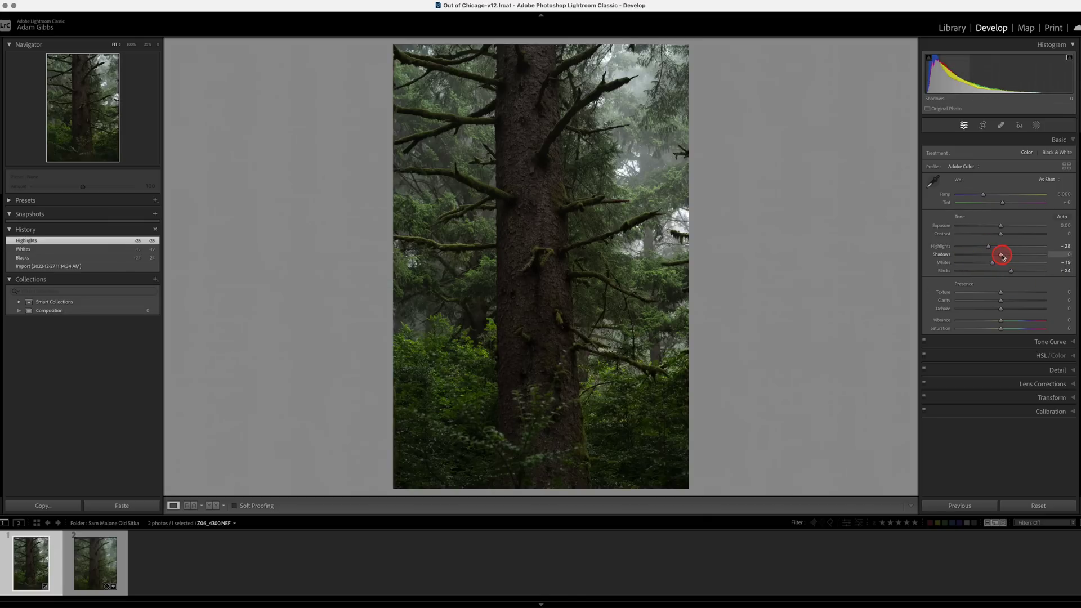
drag(1002, 257, 1015, 259)
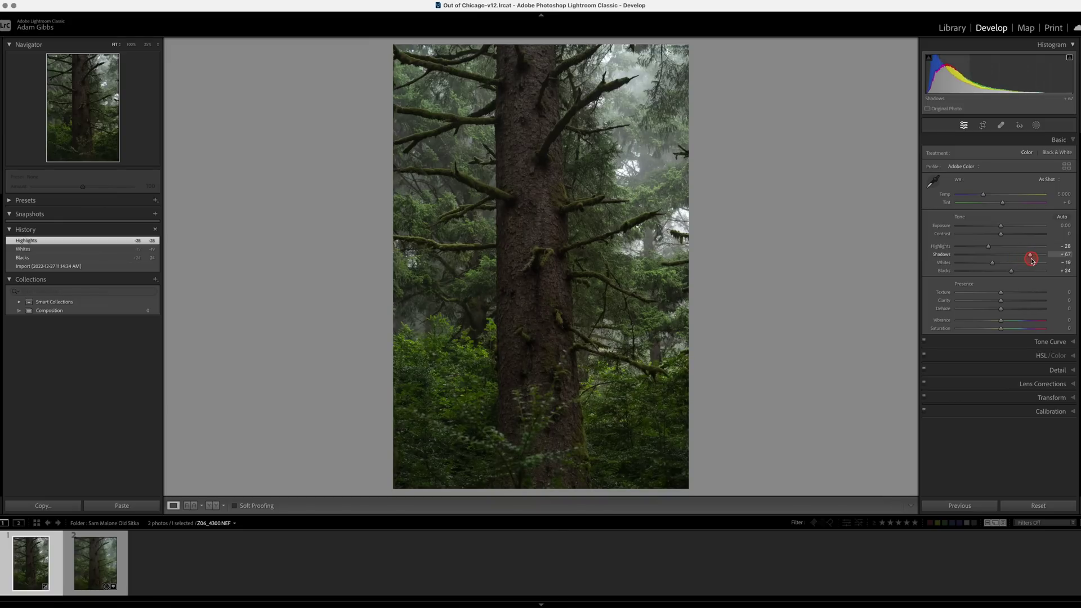
drag(1027, 260, 1025, 258)
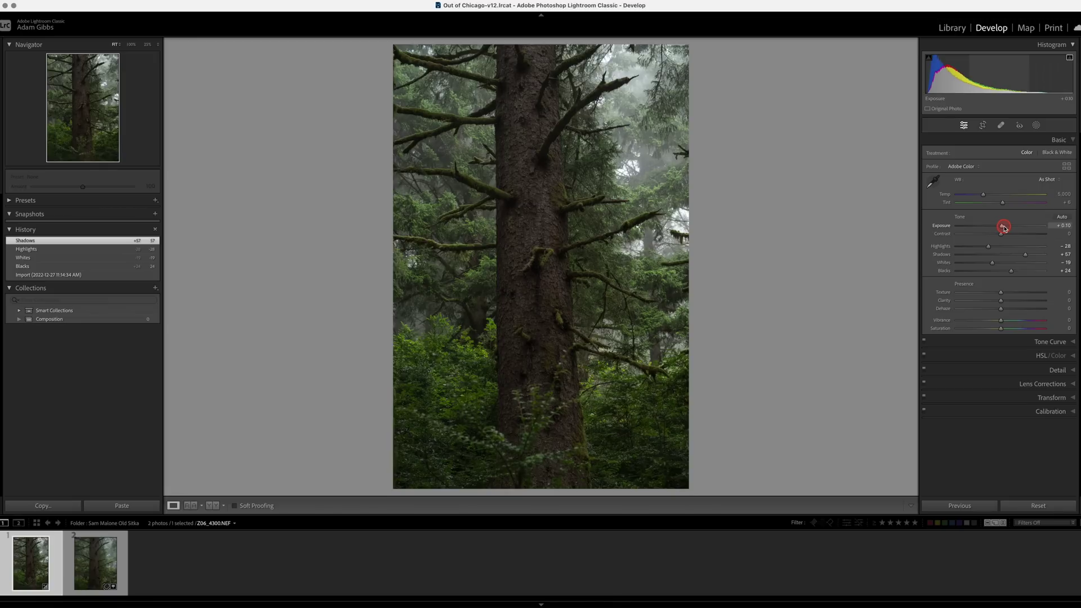
Raise Exposure to +0.50 while checking the highlights for clipping.
drag(1005, 228, 1005, 228)
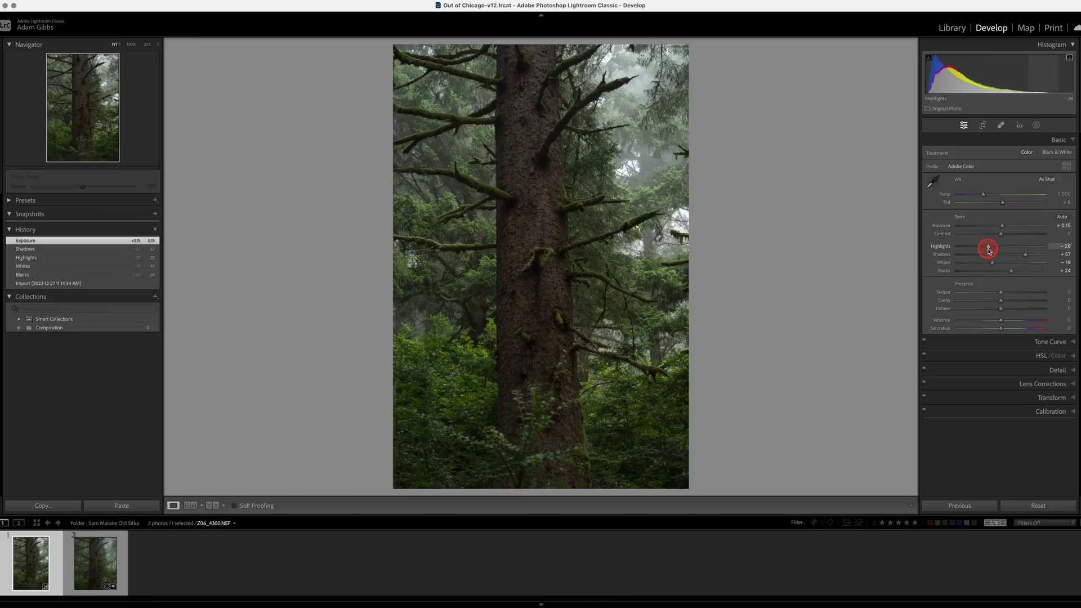
key(alt)
drag(989, 249, 1006, 228)
click(1002, 226)
click(990, 247)
click(1006, 227)
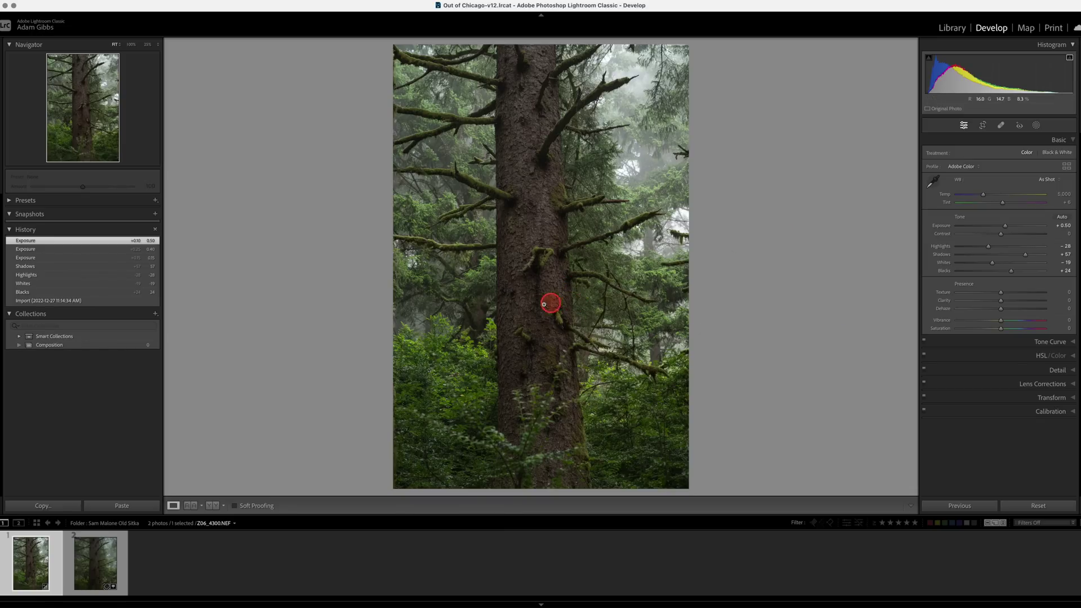
Open the adjusted forest photo for editing in Adobe Photoshop 2023.
right_click(40, 580)
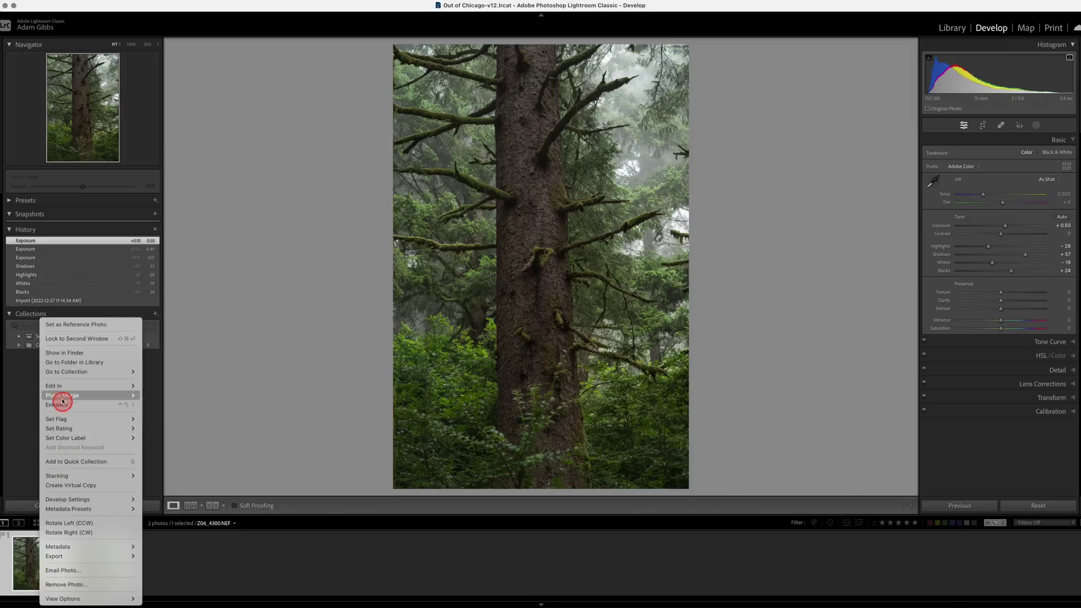
mouse_move(62, 388)
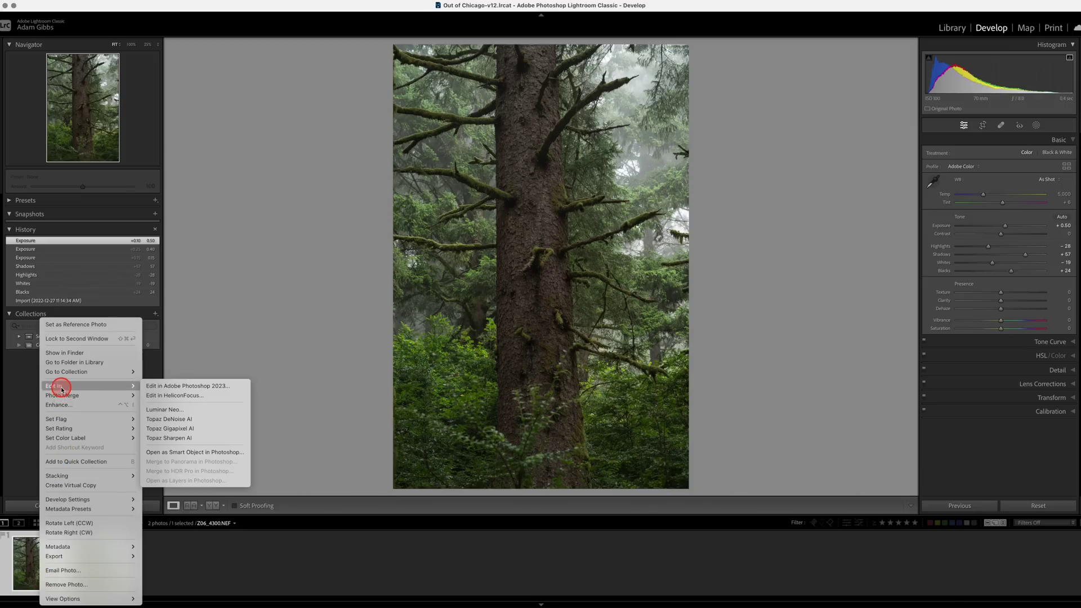
click(203, 388)
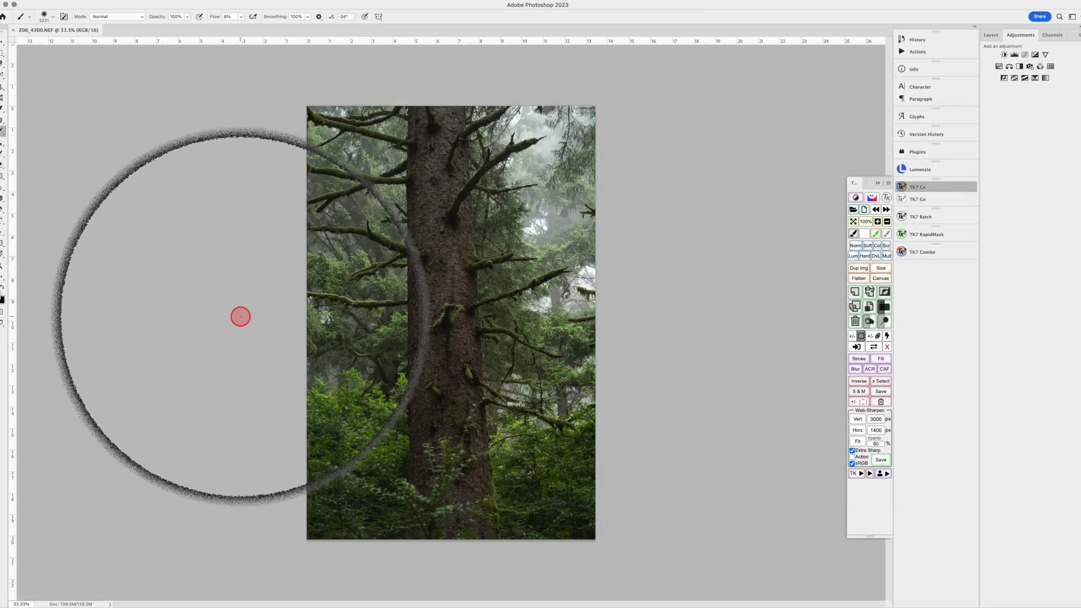
click(872, 210)
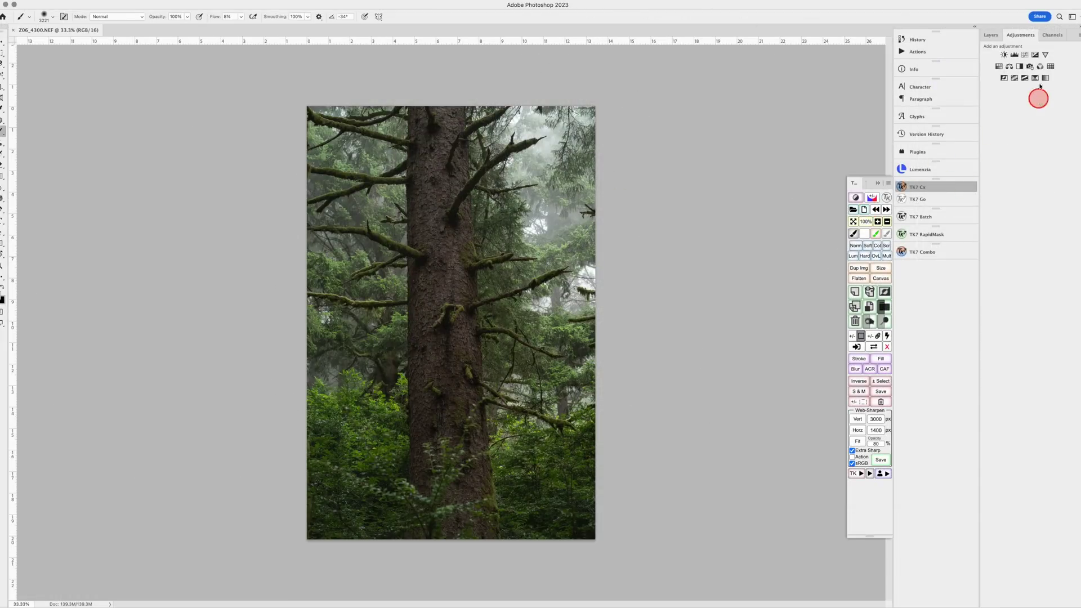
Add a Levels adjustment layer, refresh its histogram and check the black and white points for clipping.
click(1017, 55)
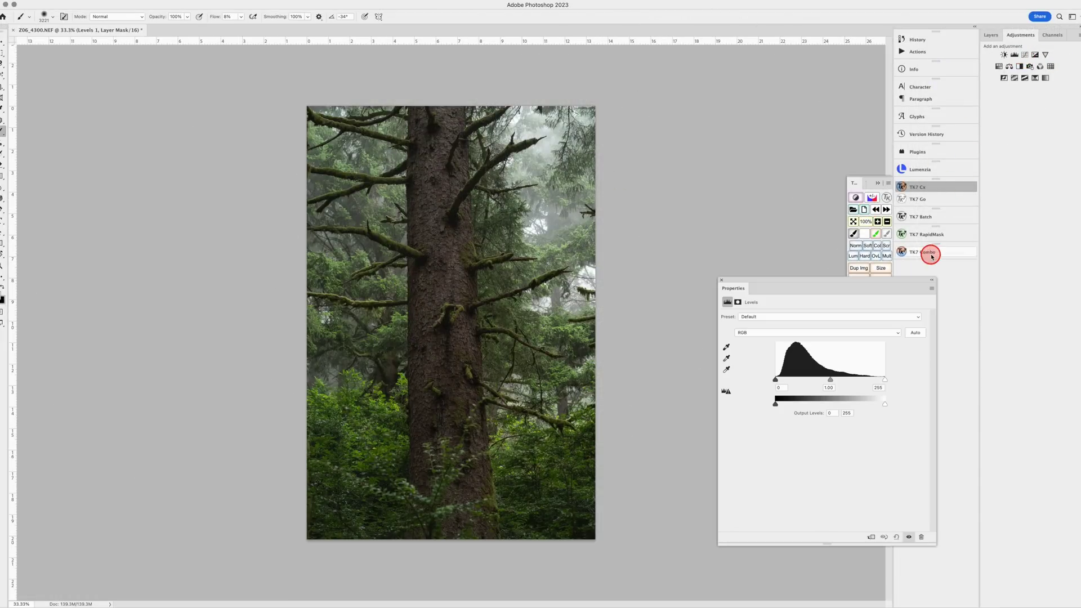
click(726, 390)
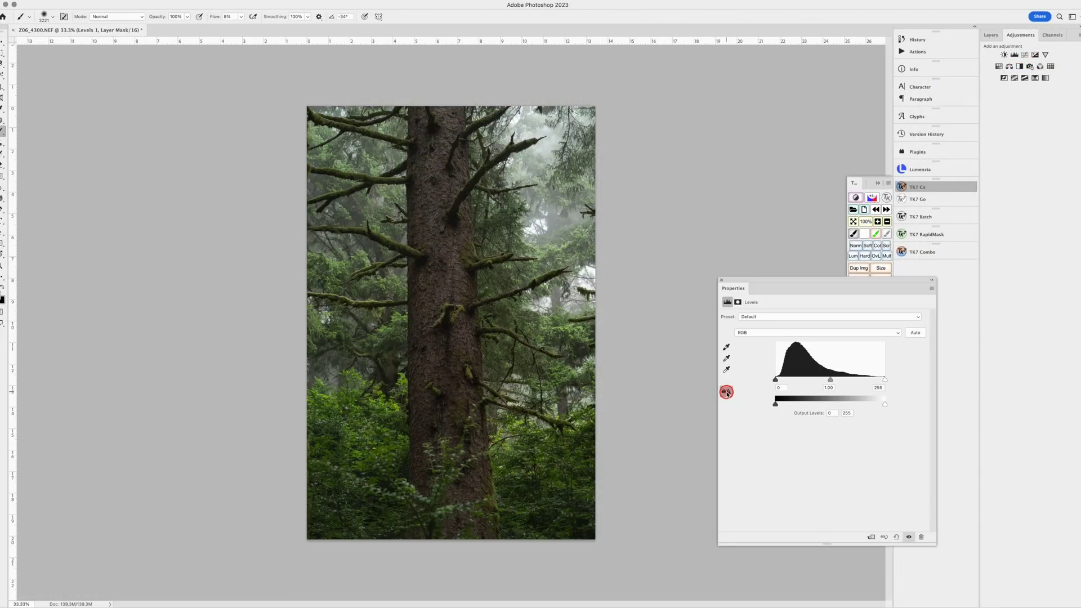
alt+click(775, 380)
alt+click(885, 381)
drag(884, 382, 882, 382)
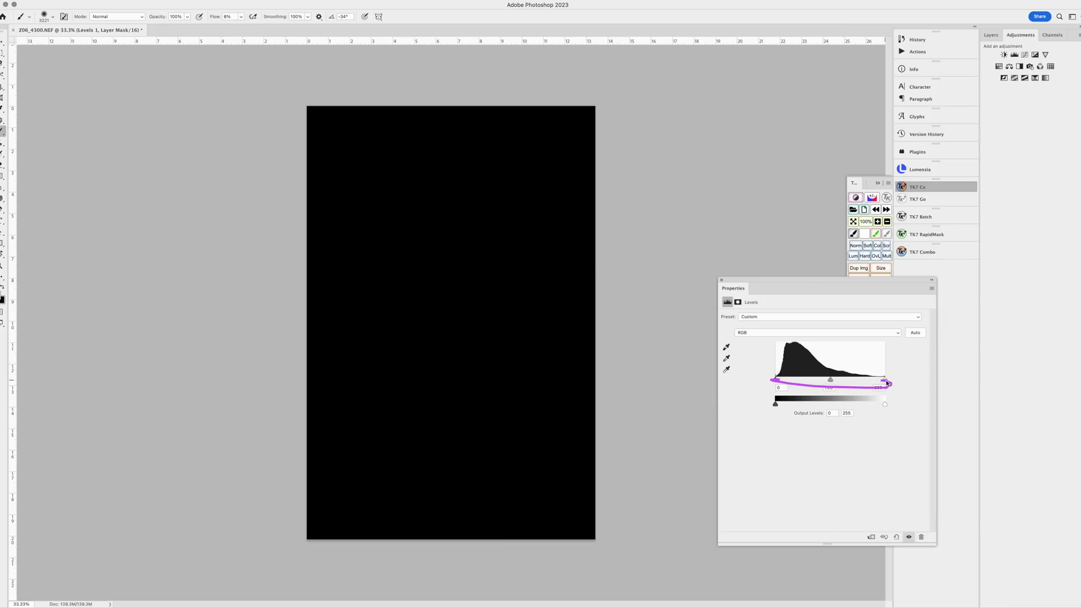
drag(823, 387, 837, 391)
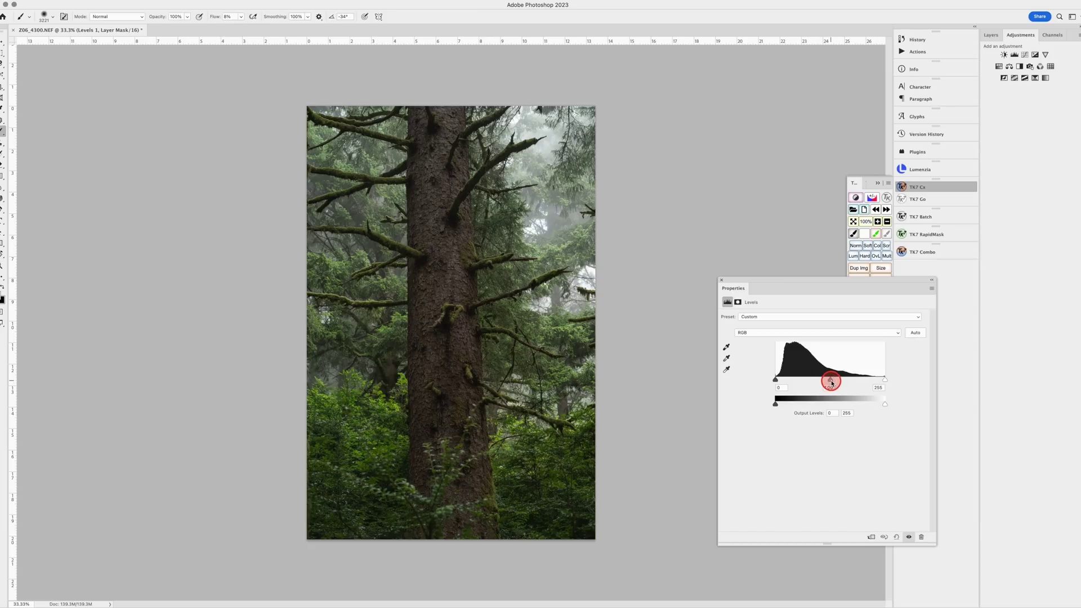
click(722, 281)
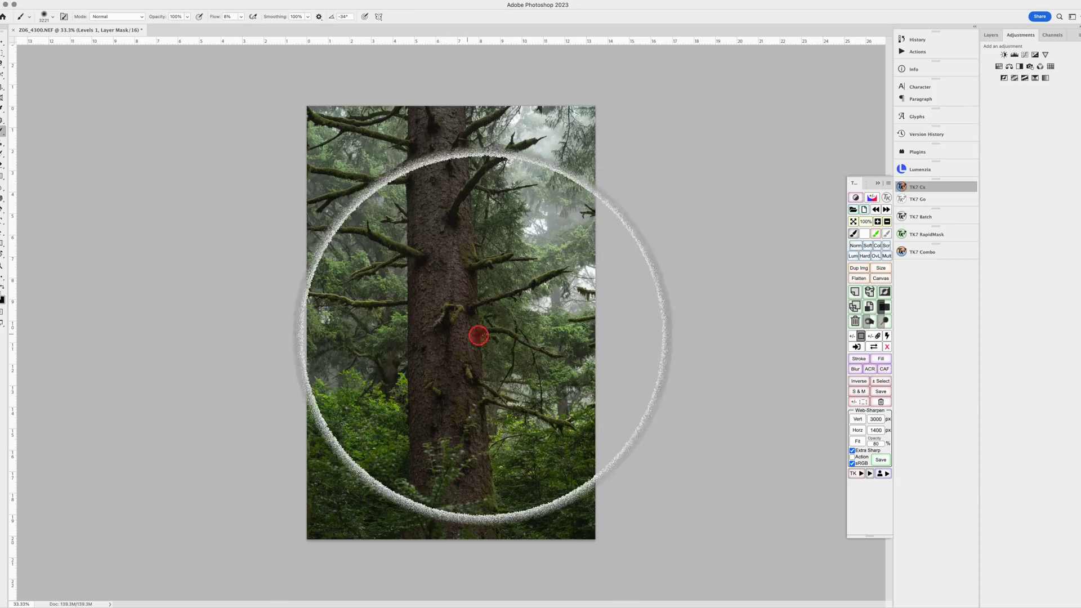
mouse_move(591, 338)
mouse_down()
mouse_move(410, 345)
mouse_move(394, 357)
mouse_up()
mouse_move(450, 291)
mouse_down()
mouse_move(442, 201)
mouse_move(450, 441)
mouse_move(430, 306)
mouse_move(444, 453)
mouse_move(432, 241)
mouse_move(422, 315)
mouse_move(442, 315)
mouse_move(443, 257)
mouse_move(460, 345)
mouse_move(444, 303)
mouse_move(429, 358)
mouse_move(353, 393)
mouse_move(377, 374)
mouse_move(337, 310)
mouse_move(395, 248)
mouse_move(344, 149)
mouse_move(329, 266)
mouse_move(419, 285)
mouse_move(387, 302)
mouse_move(392, 323)
mouse_move(416, 300)
mouse_move(365, 360)
mouse_move(354, 410)
mouse_move(323, 414)
mouse_move(410, 384)
mouse_move(335, 471)
mouse_move(406, 452)
mouse_move(543, 479)
mouse_move(548, 443)
mouse_move(607, 435)
mouse_move(476, 399)
mouse_move(468, 371)
mouse_move(432, 353)
mouse_move(447, 361)
mouse_move(534, 267)
mouse_move(510, 236)
mouse_move(493, 243)
mouse_move(688, 316)
mouse_move(823, 285)
mouse_move(779, 282)
mouse_move(588, 191)
mouse_move(598, 195)
mouse_move(546, 194)
mouse_move(553, 140)
mouse_move(543, 128)
mouse_move(530, 228)
mouse_move(565, 213)
mouse_move(600, 230)
mouse_move(577, 285)
mouse_move(521, 302)
mouse_move(524, 315)
mouse_move(585, 285)
mouse_move(533, 193)
mouse_move(485, 174)
mouse_move(515, 177)
mouse_move(545, 217)
mouse_move(526, 230)
mouse_move(577, 229)
mouse_move(531, 253)
mouse_up()
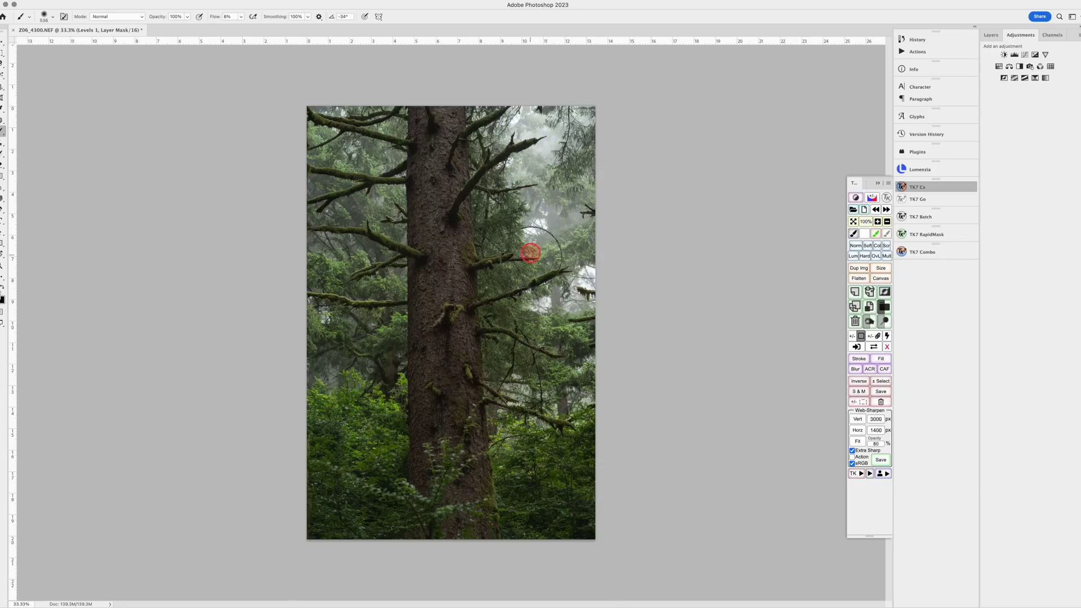
Preview the LM1 luminosity mask in Lumenzia, examine the bright background beside the trunk, and exit the preview.
click(921, 171)
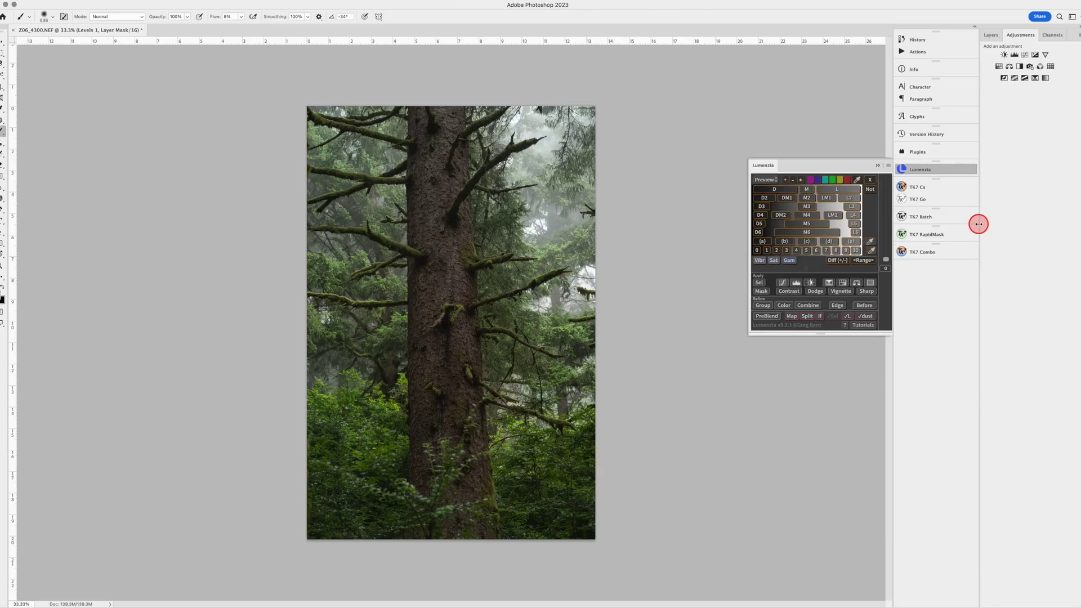
click(867, 242)
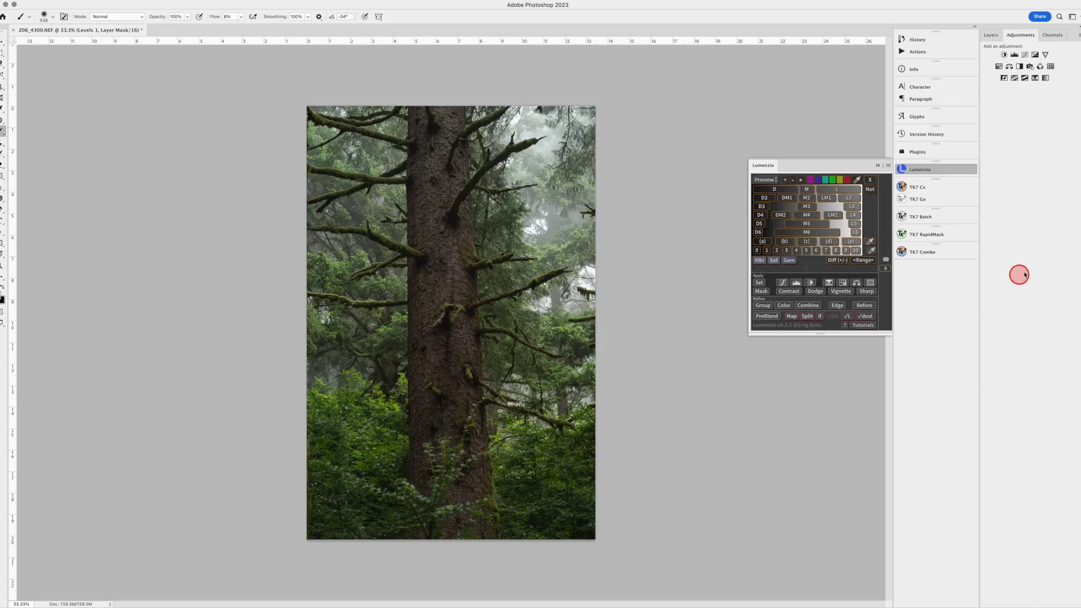
click(822, 200)
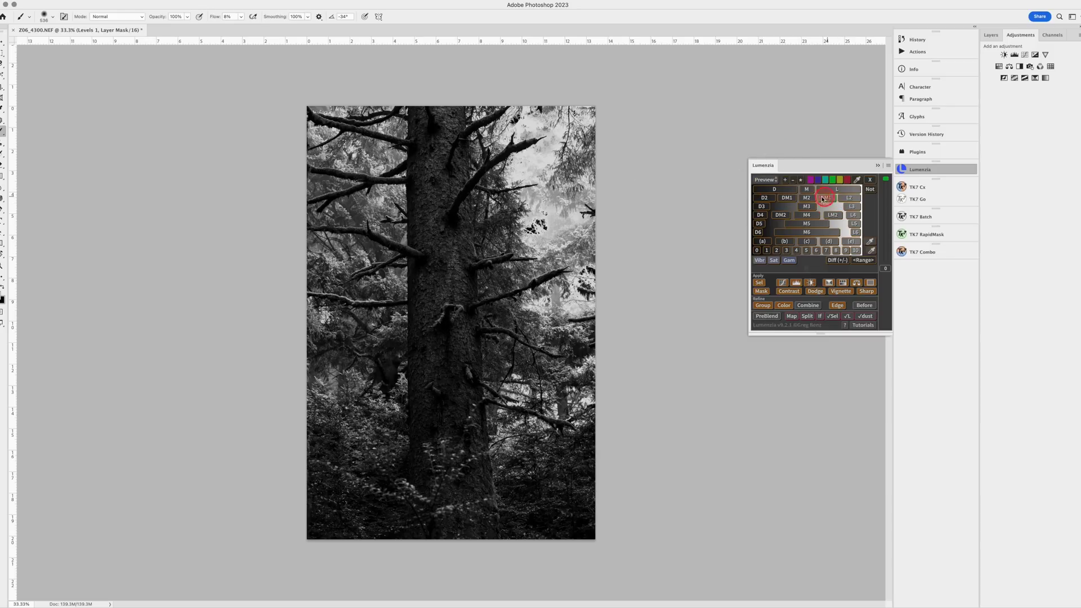
click(825, 200)
mouse_move(514, 200)
mouse_down()
mouse_move(567, 255)
mouse_move(534, 262)
mouse_move(538, 198)
mouse_move(580, 135)
mouse_move(553, 149)
mouse_move(589, 150)
mouse_move(564, 222)
mouse_move(583, 240)
mouse_move(579, 210)
mouse_move(557, 226)
mouse_move(579, 241)
mouse_move(557, 238)
mouse_move(542, 192)
mouse_move(535, 209)
mouse_move(544, 252)
mouse_move(558, 209)
mouse_move(571, 233)
mouse_move(543, 243)
mouse_move(541, 229)
mouse_move(610, 295)
mouse_move(593, 306)
mouse_move(602, 264)
mouse_move(535, 241)
mouse_up()
click(868, 182)
mouse_move(572, 225)
mouse_down()
mouse_move(544, 247)
mouse_move(556, 239)
mouse_move(374, 174)
mouse_up()
click(2, 64)
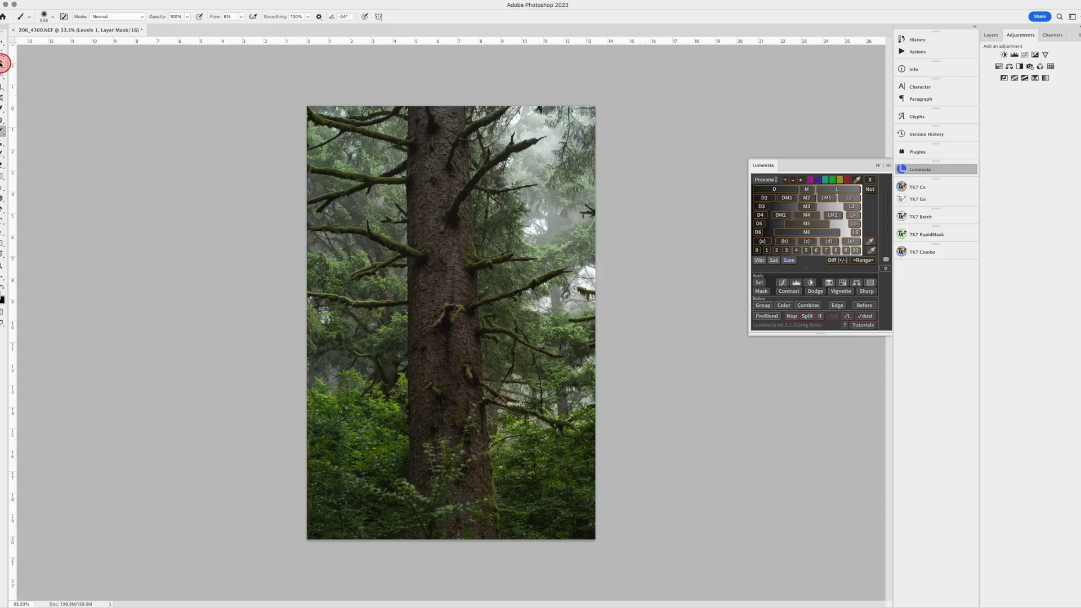
click(2, 44)
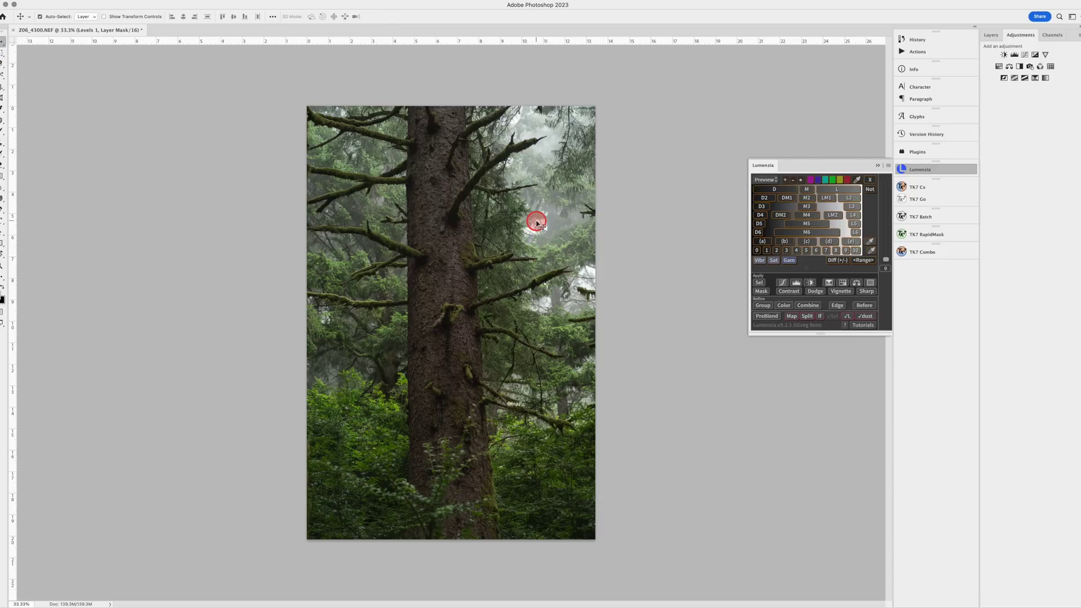
mouse_move(534, 220)
mouse_down()
mouse_move(517, 228)
mouse_move(559, 240)
mouse_move(559, 225)
mouse_move(538, 220)
mouse_move(555, 213)
mouse_up()
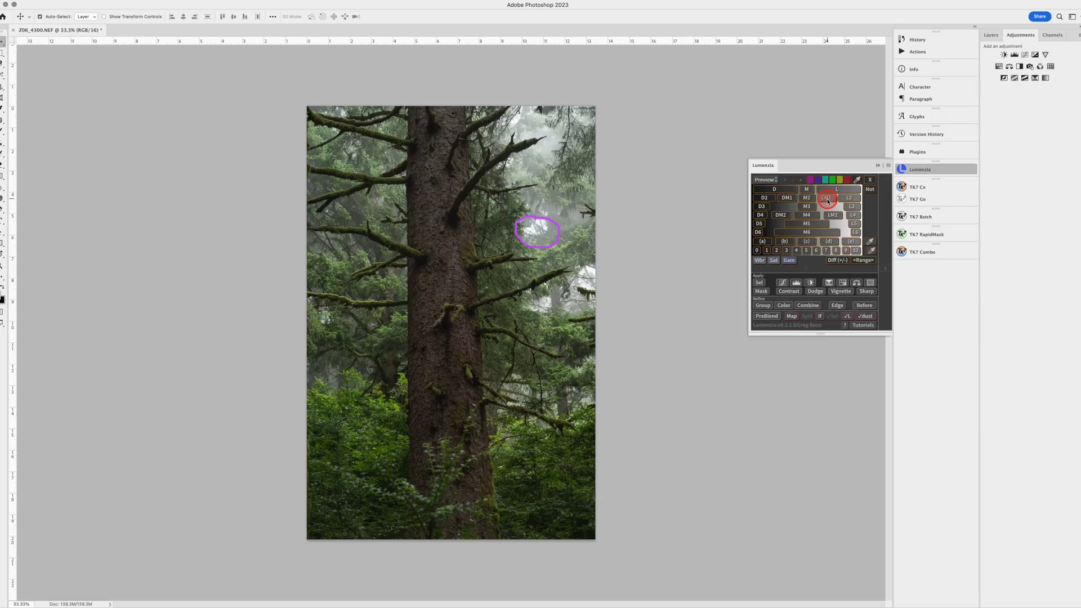
Compare the LM1 and M luminosity mask previews around the misty background and branches.
click(825, 199)
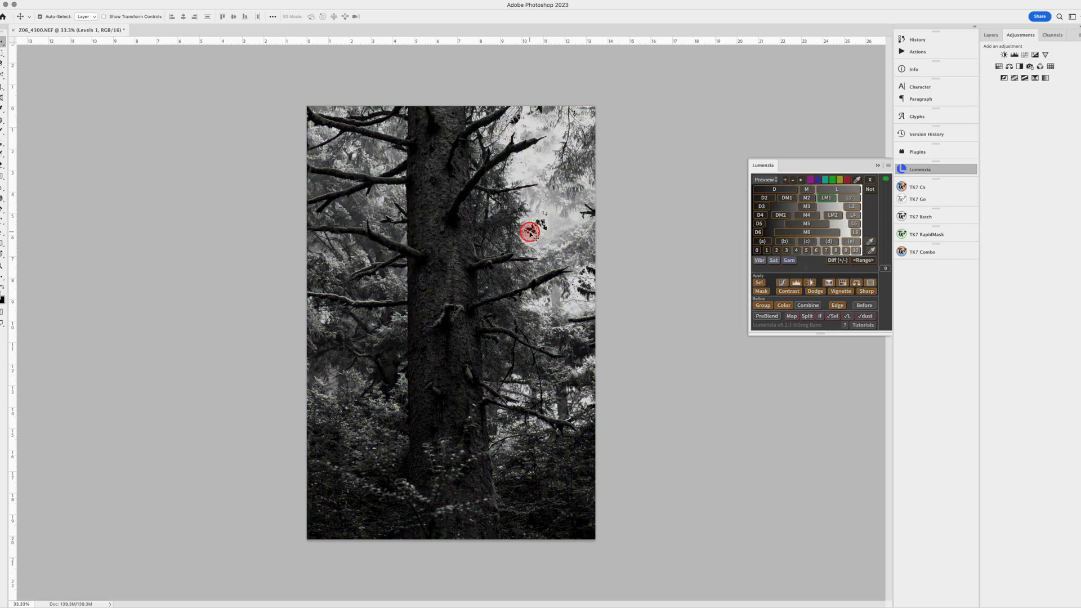
click(809, 191)
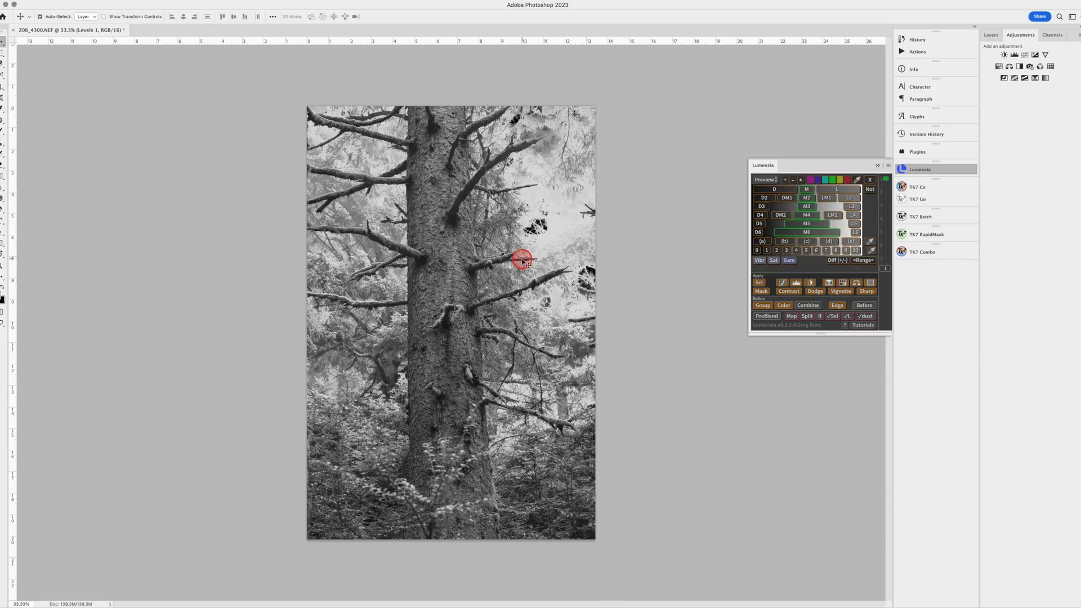
click(826, 198)
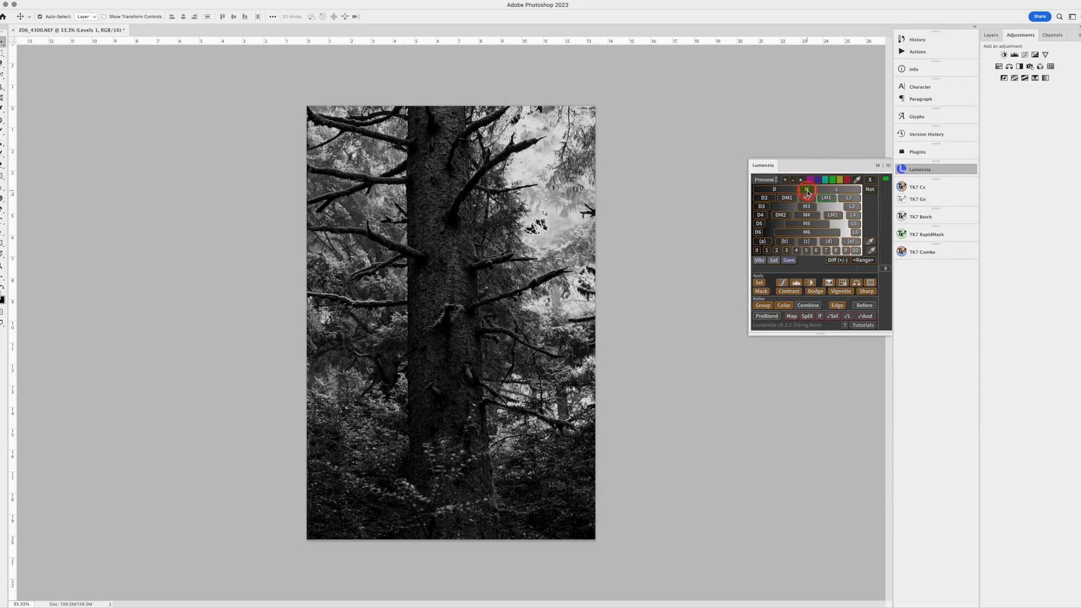
Load the M midtone mask as a selection and create a white-paint dodge layer with the selection outline hidden.
click(808, 191)
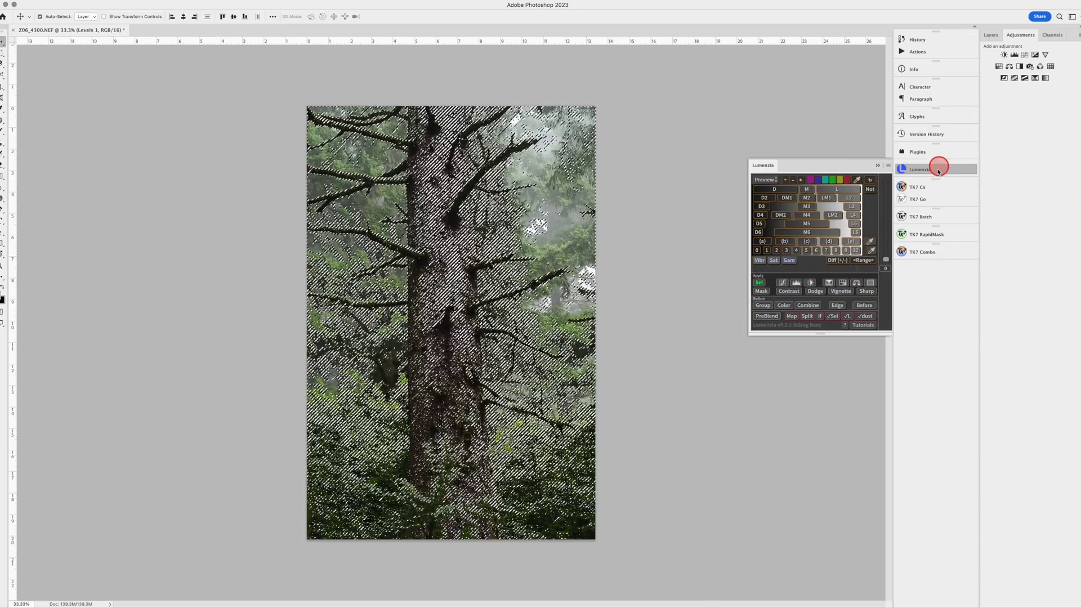
click(922, 188)
click(885, 323)
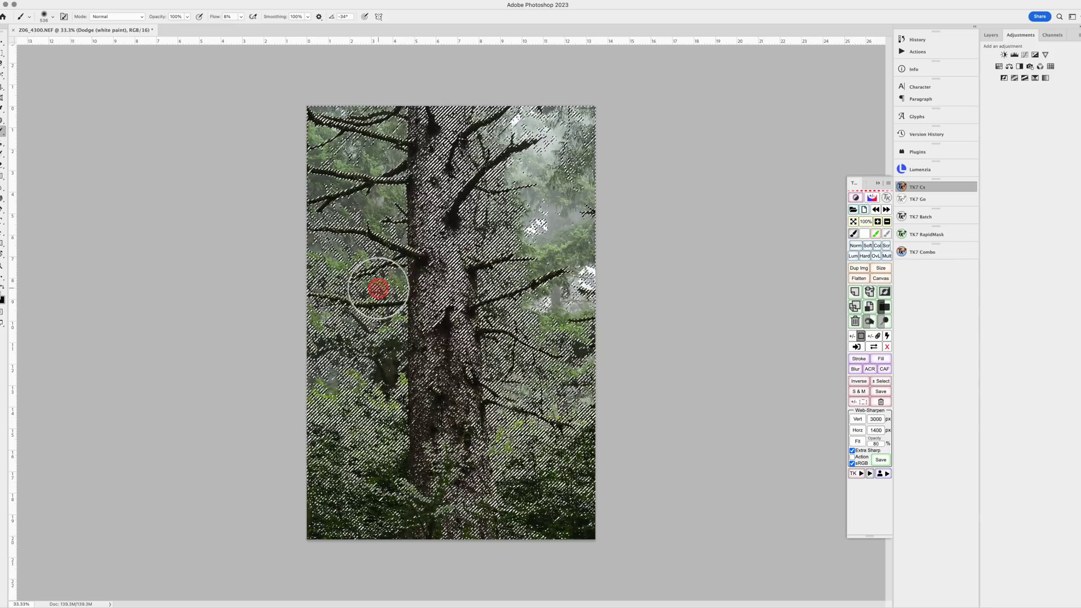
key(super+h)
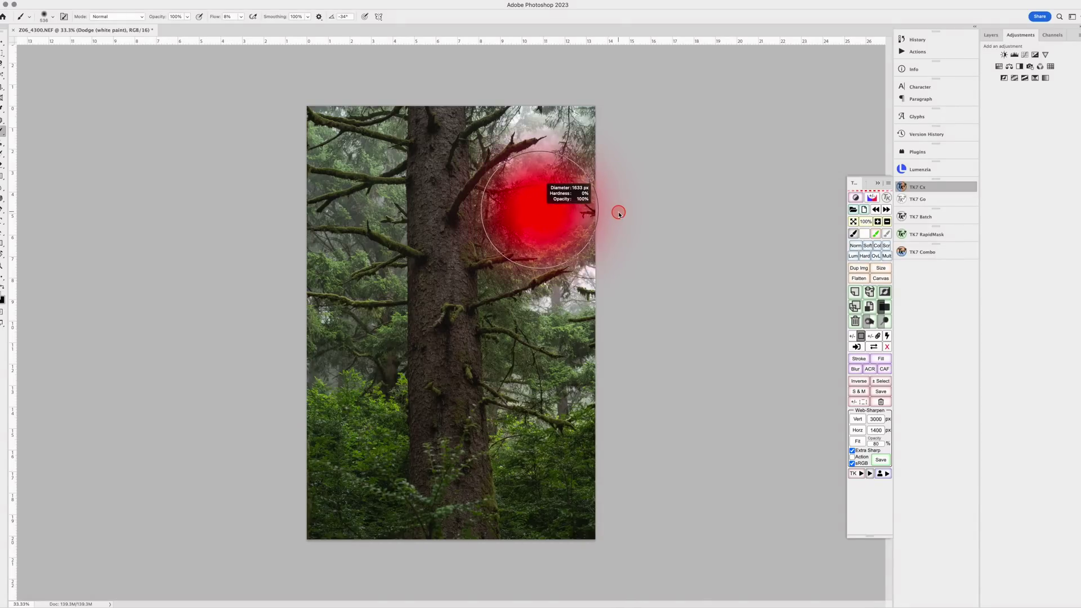
Dodge the misty background on both sides of the trunk using a soft 1633 px brush at 5% flow.
drag(619, 213, 620, 212)
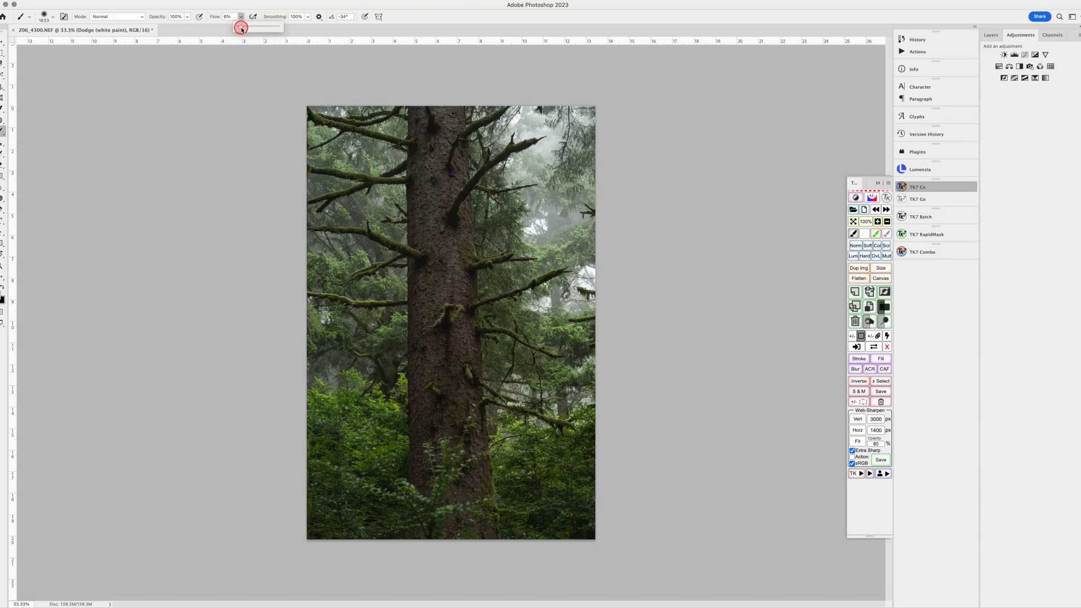
click(547, 178)
mouse_move(545, 167)
mouse_down()
mouse_move(505, 111)
mouse_move(523, 117)
mouse_move(529, 208)
mouse_move(588, 211)
mouse_move(519, 205)
mouse_move(548, 214)
mouse_move(530, 205)
mouse_move(535, 149)
mouse_move(552, 127)
mouse_move(516, 108)
mouse_move(518, 128)
mouse_move(537, 134)
mouse_move(524, 189)
mouse_move(565, 210)
mouse_move(585, 257)
mouse_up()
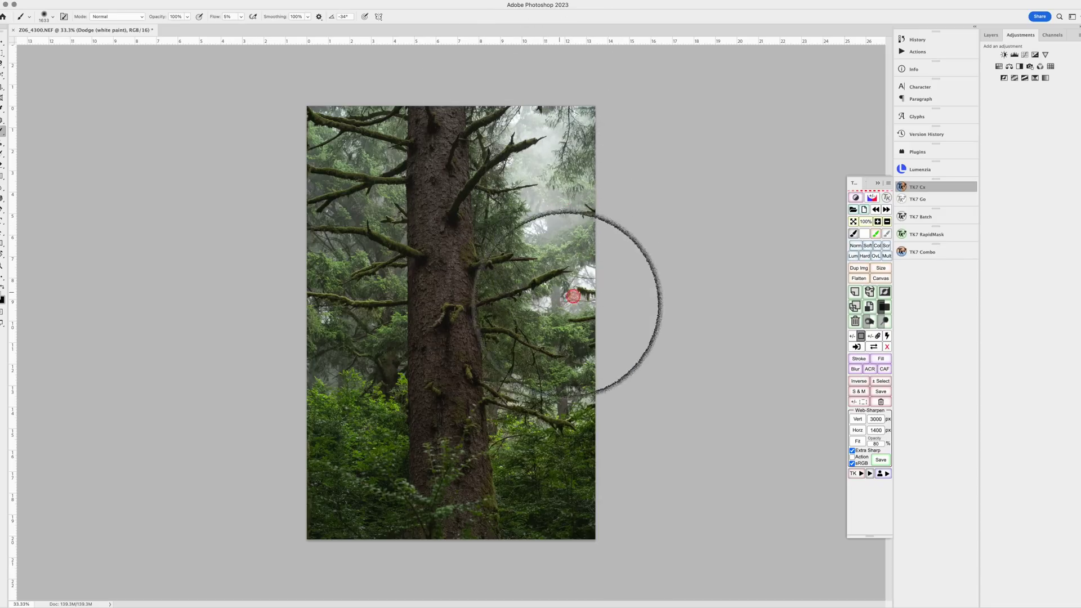
mouse_move(525, 335)
mouse_down()
mouse_move(546, 367)
mouse_move(526, 410)
mouse_move(552, 404)
mouse_up()
mouse_move(288, 381)
mouse_down()
mouse_move(367, 371)
mouse_move(307, 379)
mouse_move(337, 325)
mouse_up()
mouse_move(389, 191)
mouse_down()
mouse_move(290, 222)
mouse_move(365, 264)
mouse_up()
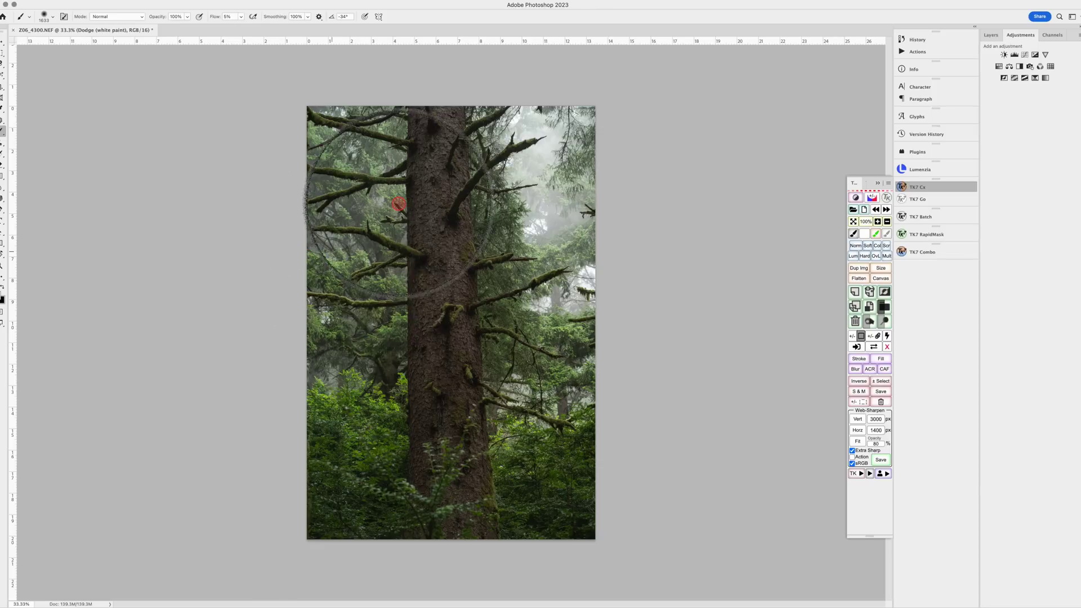
Brush more white over the upper and middle background beside the trunk with the 1633 px brush, and show the layer stack.
mouse_move(380, 152)
mouse_down()
mouse_move(346, 133)
mouse_move(547, 167)
mouse_move(572, 122)
mouse_move(542, 132)
mouse_move(537, 222)
mouse_move(540, 206)
mouse_move(546, 219)
mouse_move(520, 144)
mouse_move(497, 127)
mouse_move(472, 128)
mouse_move(577, 116)
mouse_move(530, 199)
mouse_move(552, 230)
mouse_move(551, 295)
mouse_move(447, 297)
mouse_move(579, 306)
mouse_move(583, 336)
mouse_move(504, 405)
mouse_move(547, 412)
mouse_move(560, 401)
mouse_move(516, 380)
mouse_move(544, 372)
mouse_move(534, 228)
mouse_move(493, 210)
mouse_move(473, 218)
mouse_move(550, 161)
mouse_move(523, 123)
mouse_up()
mouse_move(786, 179)
mouse_down()
mouse_move(746, 205)
mouse_move(532, 237)
mouse_move(791, 256)
mouse_move(797, 249)
mouse_move(525, 241)
mouse_up()
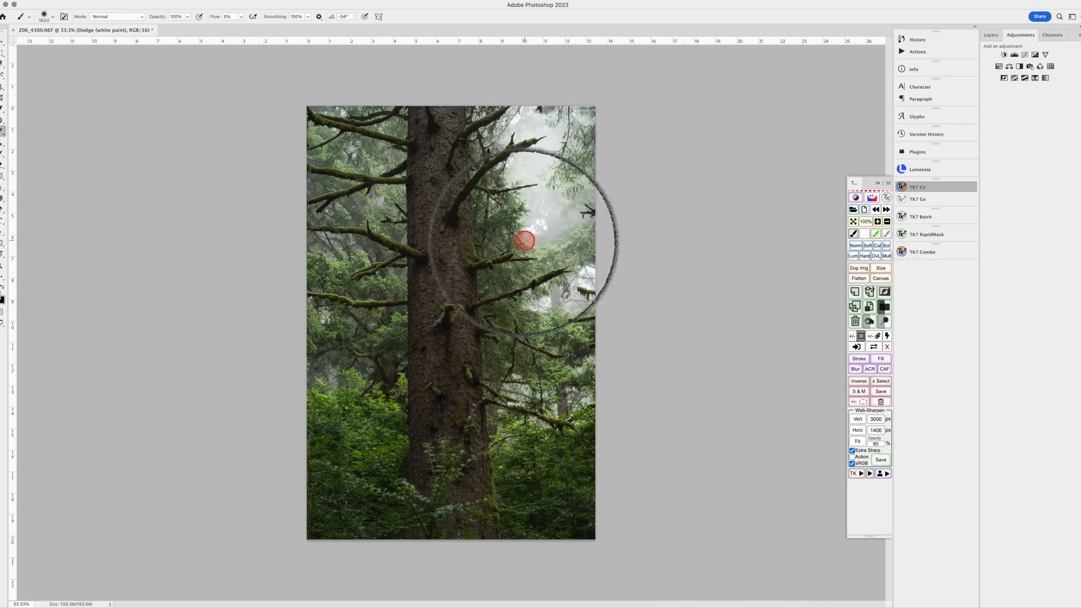
mouse_move(381, 305)
mouse_down()
mouse_move(292, 362)
mouse_move(338, 434)
mouse_move(302, 418)
mouse_move(388, 404)
mouse_move(361, 403)
mouse_move(713, 294)
mouse_up()
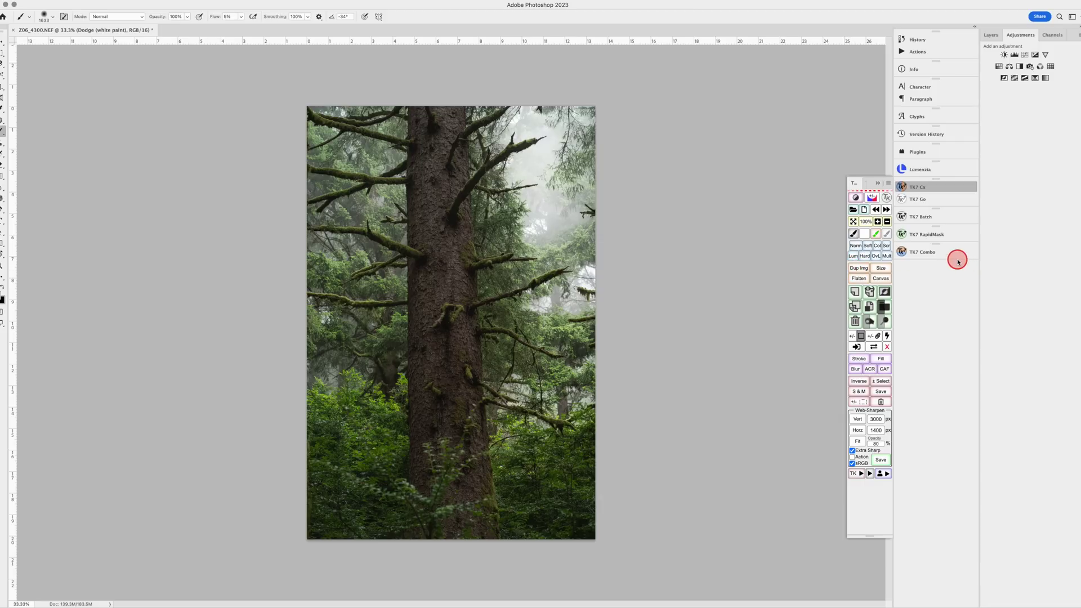
click(992, 35)
mouse_move(799, 139)
mouse_down()
mouse_move(458, 251)
mouse_move(565, 323)
mouse_move(376, 372)
mouse_move(361, 394)
mouse_move(343, 387)
mouse_move(394, 403)
mouse_move(314, 398)
mouse_move(370, 273)
mouse_up()
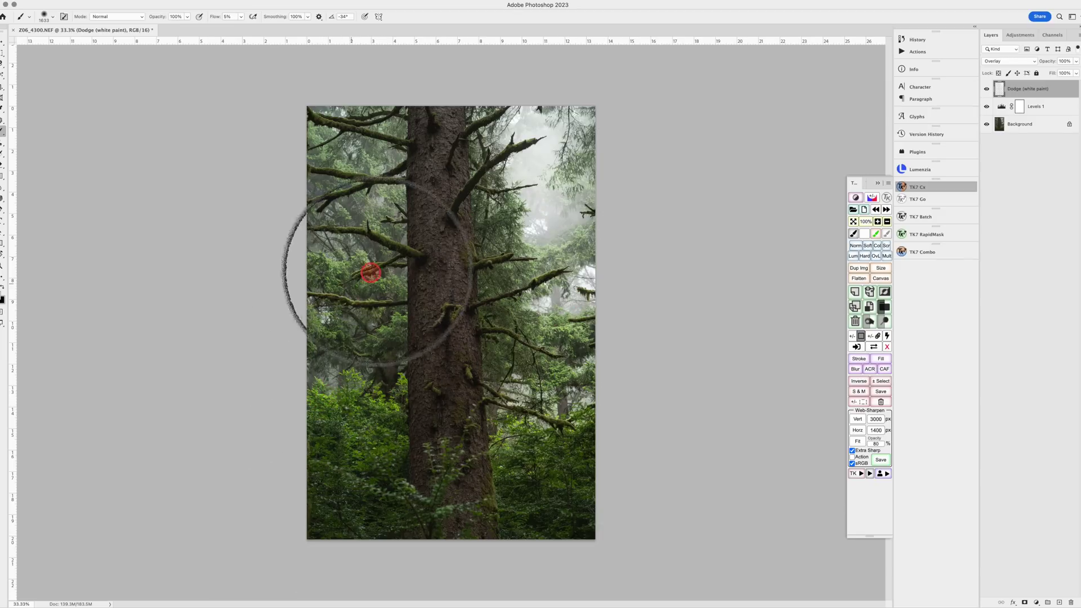
Load the M midtone mask as a selection again and create a second white-paint dodge layer with the selection outline hidden.
click(922, 170)
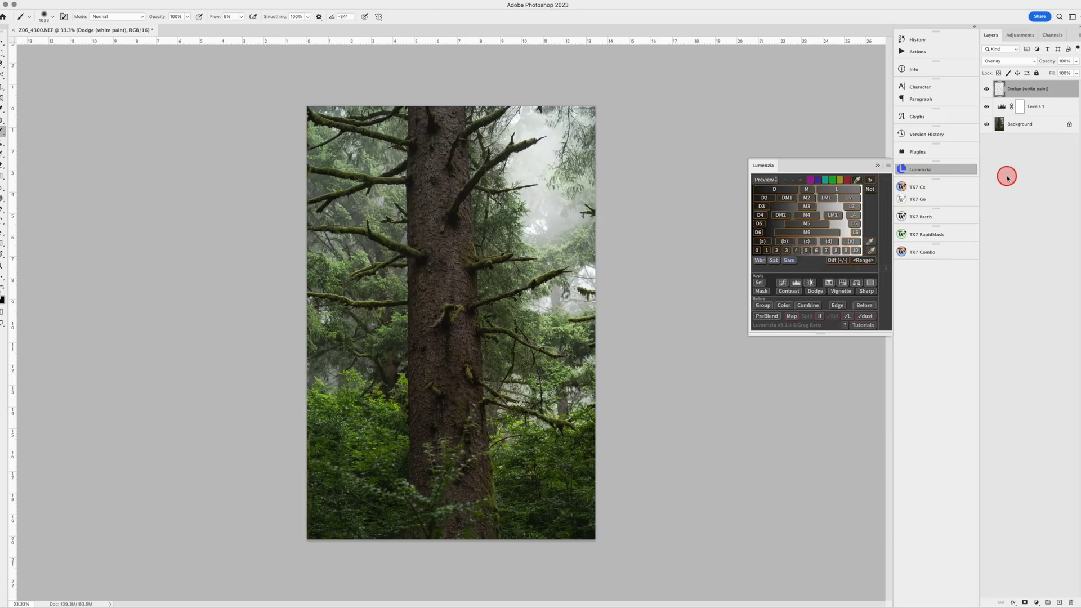
click(807, 191)
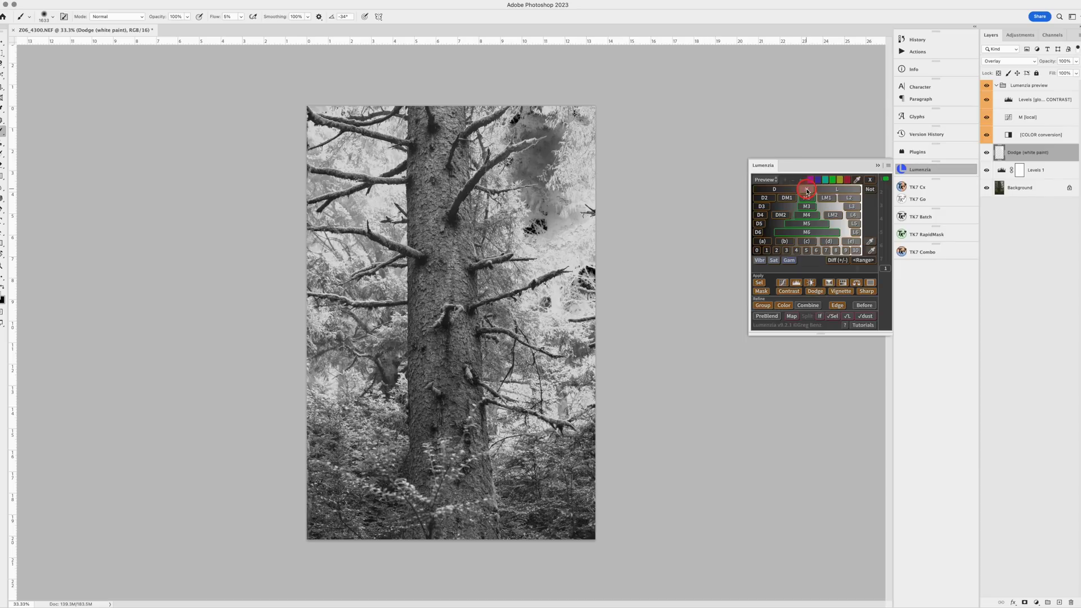
mouse_move(358, 383)
mouse_down()
mouse_move(317, 378)
mouse_move(315, 336)
mouse_move(345, 283)
mouse_up()
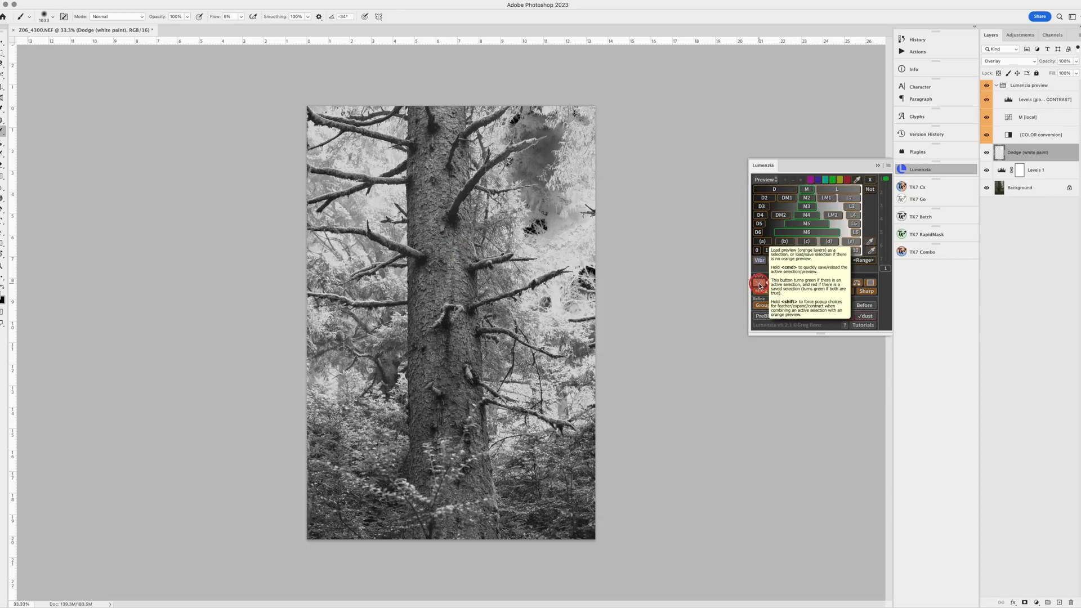
click(950, 190)
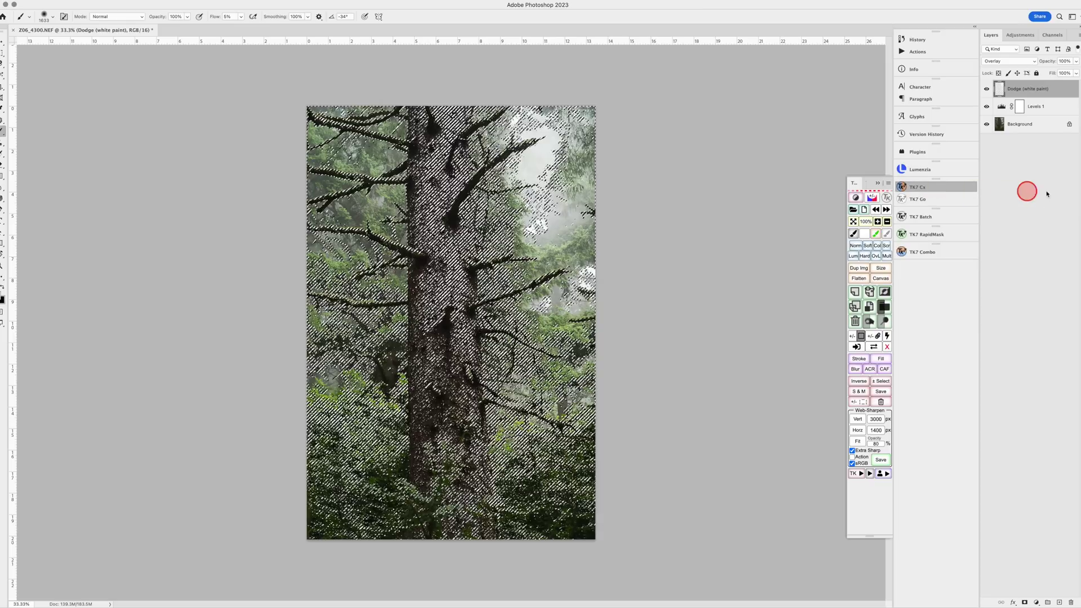
click(897, 336)
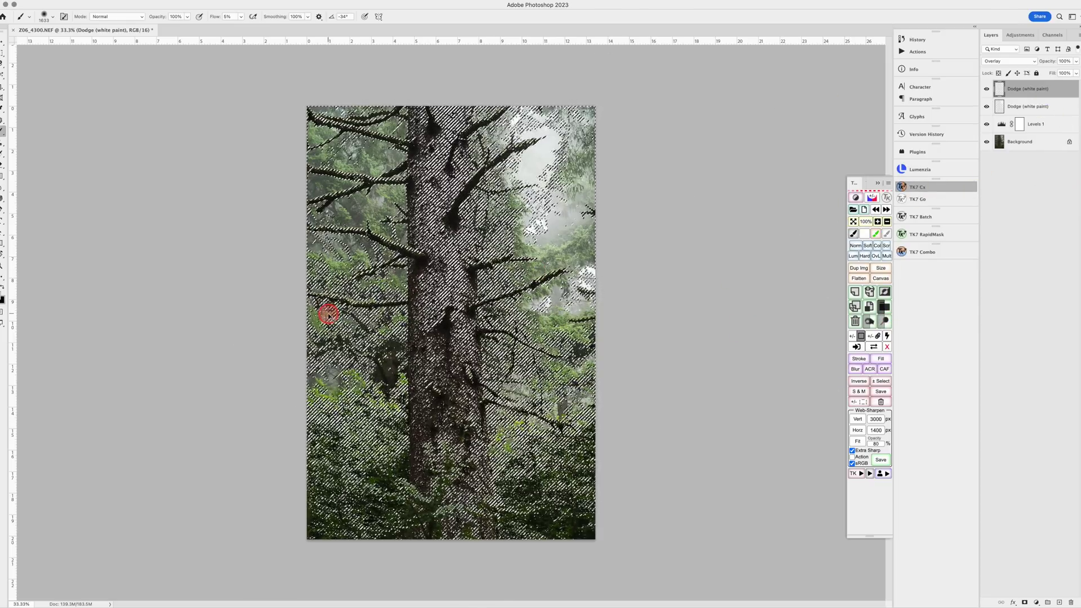
key(ctrl+d)
Dodge the misty gaps and foliage between the branches left of the trunk at 100% zoom, reducing the brush to 834 px.
key(z)
drag(365, 170, 354, 161)
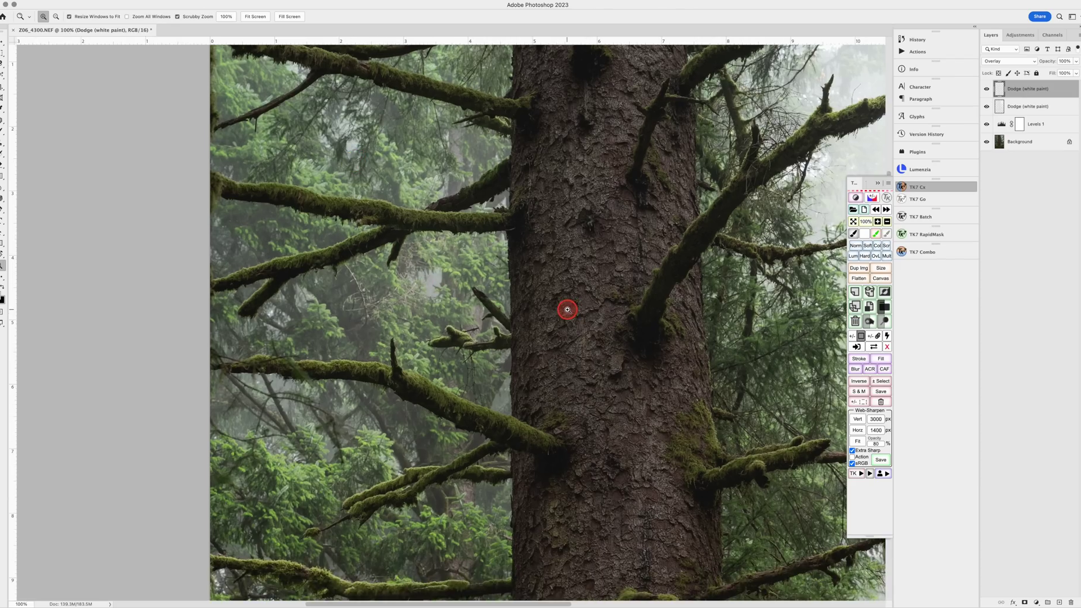
drag(562, 309, 735, 441)
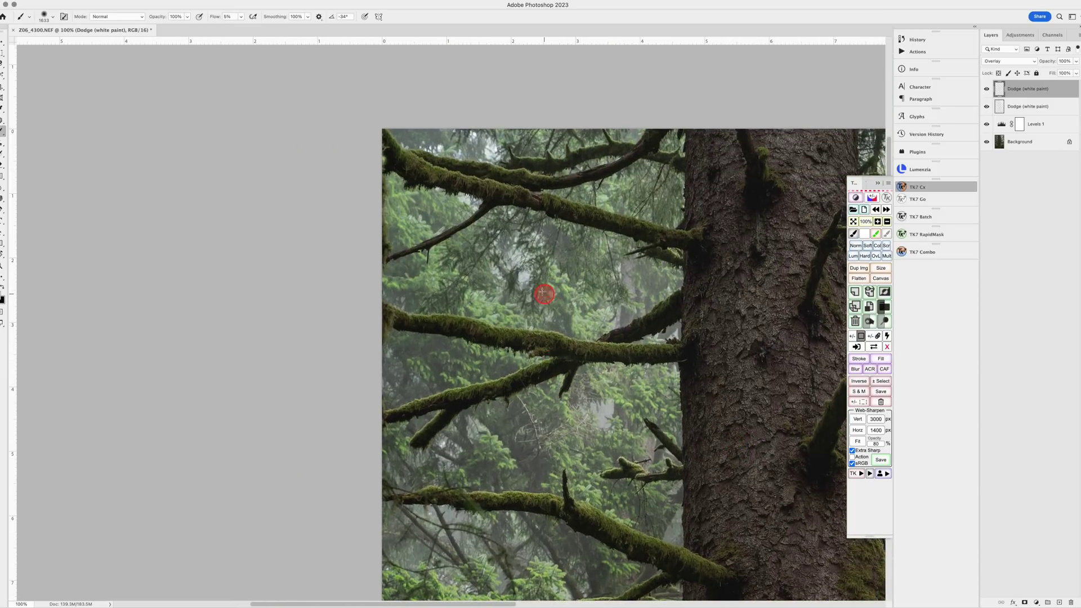
mouse_move(541, 298)
mouse_down()
mouse_move(638, 308)
mouse_move(377, 315)
mouse_move(383, 293)
mouse_move(437, 277)
mouse_move(562, 273)
mouse_move(590, 284)
mouse_move(584, 305)
mouse_move(441, 280)
mouse_move(422, 266)
mouse_move(399, 204)
mouse_move(536, 272)
mouse_move(614, 287)
mouse_move(608, 302)
mouse_move(650, 418)
mouse_move(590, 419)
mouse_move(625, 398)
mouse_move(592, 444)
mouse_move(561, 460)
mouse_move(626, 492)
mouse_move(508, 470)
mouse_move(411, 480)
mouse_move(498, 470)
mouse_up()
scroll(498, 470, down, 5)
mouse_move(526, 367)
mouse_down()
mouse_move(436, 406)
mouse_move(450, 389)
mouse_move(445, 412)
mouse_move(449, 394)
mouse_move(416, 388)
mouse_move(425, 421)
mouse_move(492, 443)
mouse_move(458, 453)
mouse_move(502, 415)
mouse_move(495, 364)
mouse_move(521, 377)
mouse_up()
scroll(521, 376, down, 5)
mouse_move(502, 244)
mouse_down()
mouse_move(497, 197)
mouse_move(602, 339)
mouse_move(594, 374)
mouse_move(513, 401)
mouse_move(528, 388)
mouse_move(559, 408)
mouse_move(412, 377)
mouse_move(377, 343)
mouse_move(511, 437)
mouse_move(509, 405)
mouse_move(383, 422)
mouse_move(503, 405)
mouse_move(496, 434)
mouse_move(600, 361)
mouse_move(578, 335)
mouse_move(422, 341)
mouse_move(466, 354)
mouse_move(552, 420)
mouse_move(568, 450)
mouse_move(545, 494)
mouse_move(591, 505)
mouse_move(414, 491)
mouse_move(370, 450)
mouse_move(460, 428)
mouse_move(394, 384)
mouse_move(438, 404)
mouse_move(591, 399)
mouse_move(614, 381)
mouse_move(533, 305)
mouse_move(580, 240)
mouse_move(457, 187)
mouse_move(508, 209)
mouse_move(482, 230)
mouse_up()
scroll(482, 229, down, 10)
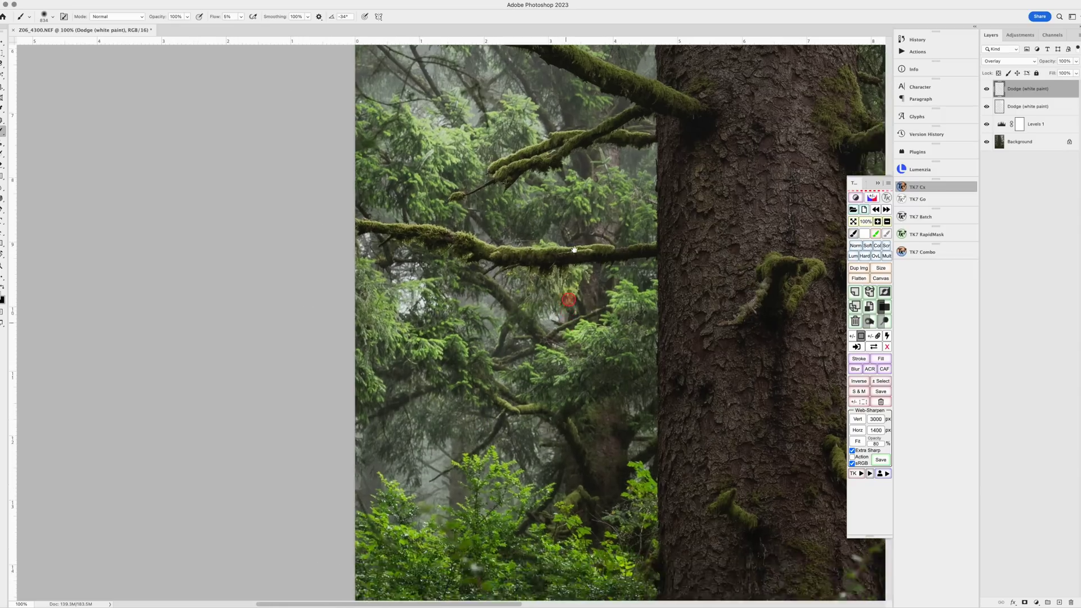
mouse_move(579, 201)
mouse_down()
mouse_move(616, 285)
mouse_move(419, 296)
mouse_move(385, 266)
mouse_move(451, 279)
mouse_move(368, 320)
mouse_move(472, 371)
mouse_move(378, 395)
mouse_move(606, 380)
mouse_move(629, 369)
mouse_move(617, 329)
mouse_move(634, 301)
mouse_move(553, 296)
mouse_move(410, 315)
mouse_move(522, 267)
mouse_move(430, 268)
mouse_up()
Dodge the misty foliage between the branches right of the trunk with the 834 px brush at 5% flow.
drag(604, 285, 234, 382)
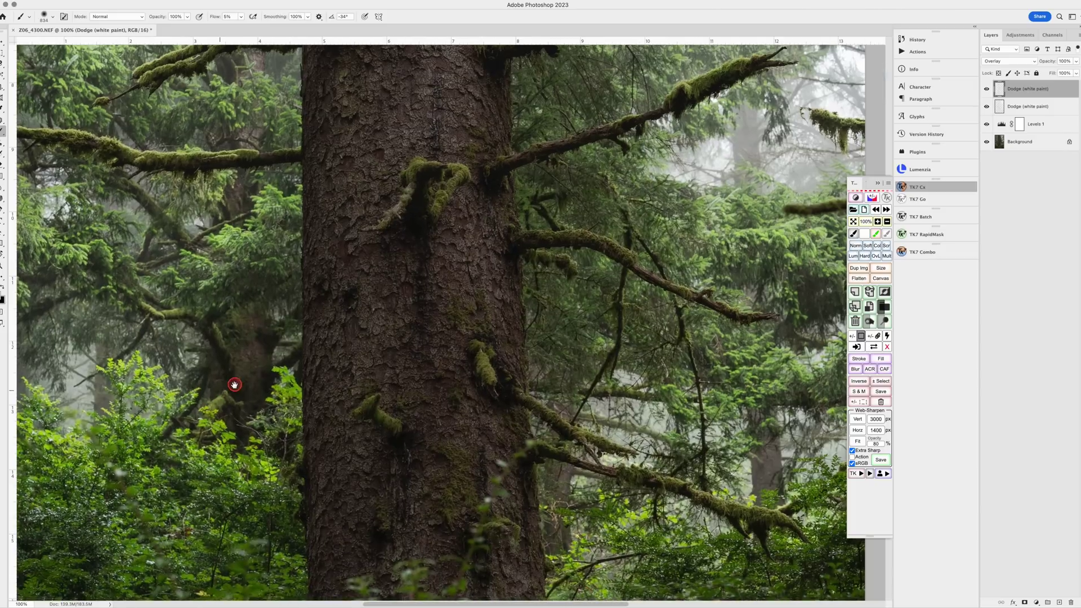
mouse_move(448, 270)
mouse_down()
mouse_move(529, 342)
mouse_move(633, 328)
mouse_move(547, 328)
mouse_move(565, 321)
mouse_move(554, 307)
mouse_move(669, 291)
mouse_move(661, 339)
mouse_move(616, 344)
mouse_move(640, 457)
mouse_move(526, 486)
mouse_move(584, 490)
mouse_move(593, 457)
mouse_move(572, 443)
mouse_move(527, 447)
mouse_move(535, 458)
mouse_move(524, 265)
mouse_move(558, 428)
mouse_move(378, 407)
mouse_move(311, 428)
mouse_move(453, 436)
mouse_move(543, 406)
mouse_move(500, 394)
mouse_move(624, 374)
mouse_move(598, 377)
mouse_move(588, 306)
mouse_move(557, 248)
mouse_move(425, 227)
mouse_up()
mouse_move(484, 186)
mouse_down()
mouse_move(514, 379)
mouse_move(543, 411)
mouse_up()
mouse_move(565, 314)
mouse_down()
mouse_move(463, 305)
mouse_move(495, 259)
mouse_move(514, 321)
mouse_move(557, 296)
mouse_move(532, 461)
mouse_move(550, 321)
mouse_move(495, 355)
mouse_move(681, 278)
mouse_move(484, 310)
mouse_move(578, 424)
mouse_up()
mouse_move(580, 315)
mouse_down()
mouse_move(567, 285)
mouse_move(616, 260)
mouse_move(524, 203)
mouse_move(533, 286)
mouse_up()
drag(533, 286, 678, 469)
mouse_move(482, 270)
mouse_down()
mouse_move(330, 220)
mouse_move(395, 195)
mouse_move(295, 163)
mouse_move(548, 190)
mouse_move(517, 222)
mouse_move(269, 241)
mouse_move(308, 276)
mouse_move(321, 383)
mouse_up()
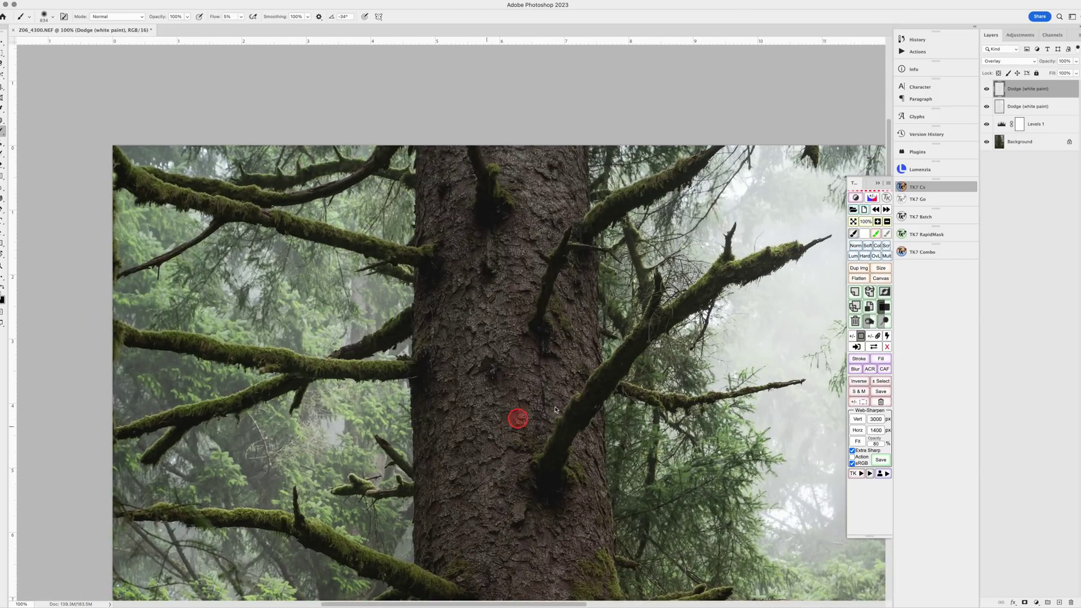
Compare the whole image with and without the second dodge layer by toggling its visibility.
key(super+alt+space)
alt+super+click(618, 405)
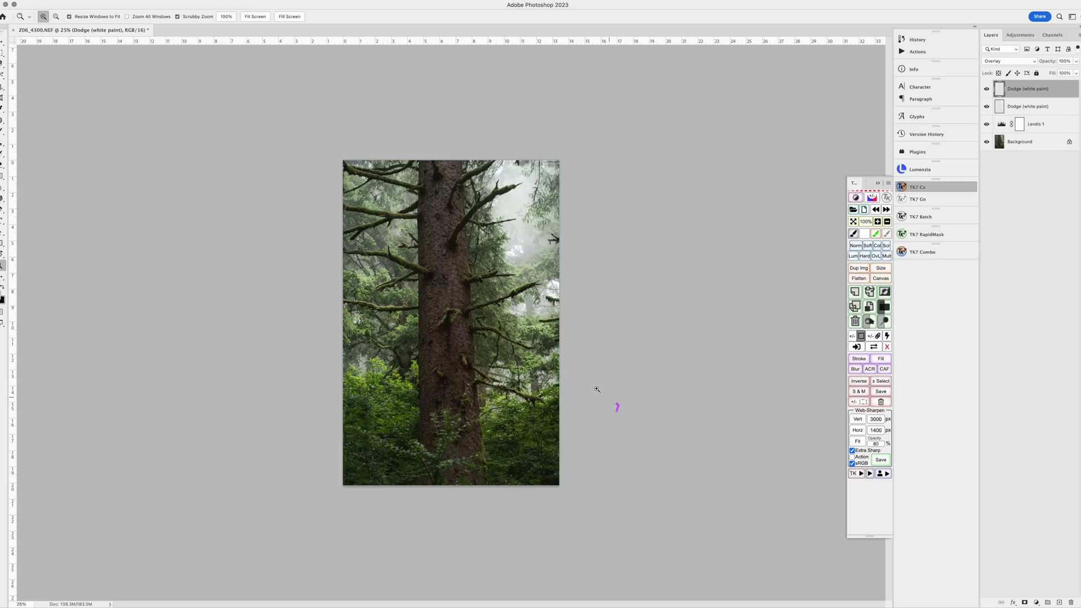
click(988, 90)
click(988, 90)
click(988, 90)
click(988, 90)
click(987, 91)
click(988, 91)
click(987, 90)
click(987, 89)
click(988, 89)
Compare the DM1, D and M luminosity mask previews over the dark trunk bark.
click(471, 268)
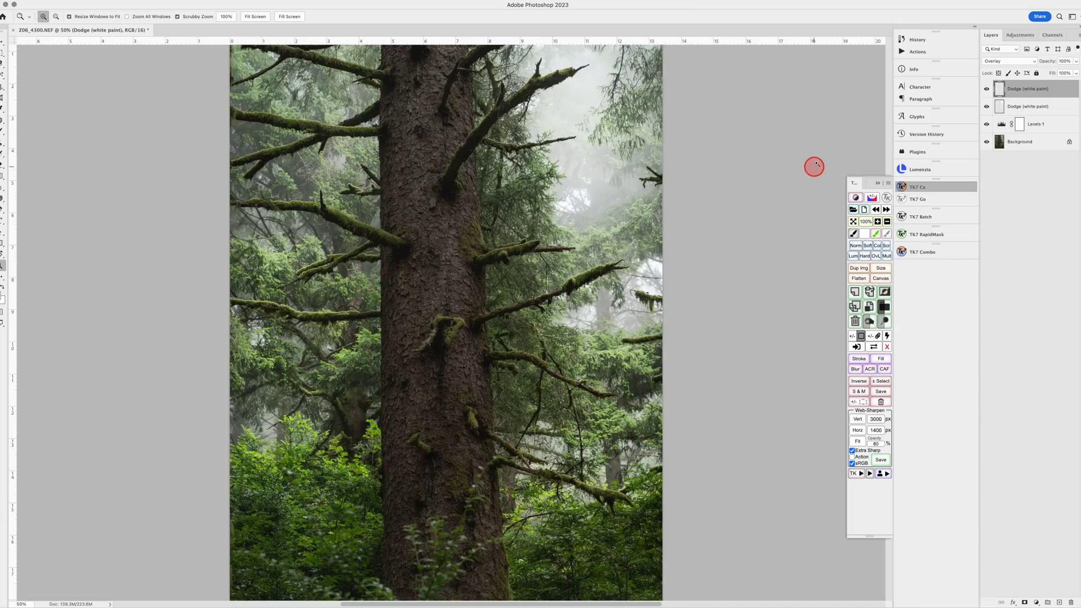
click(920, 169)
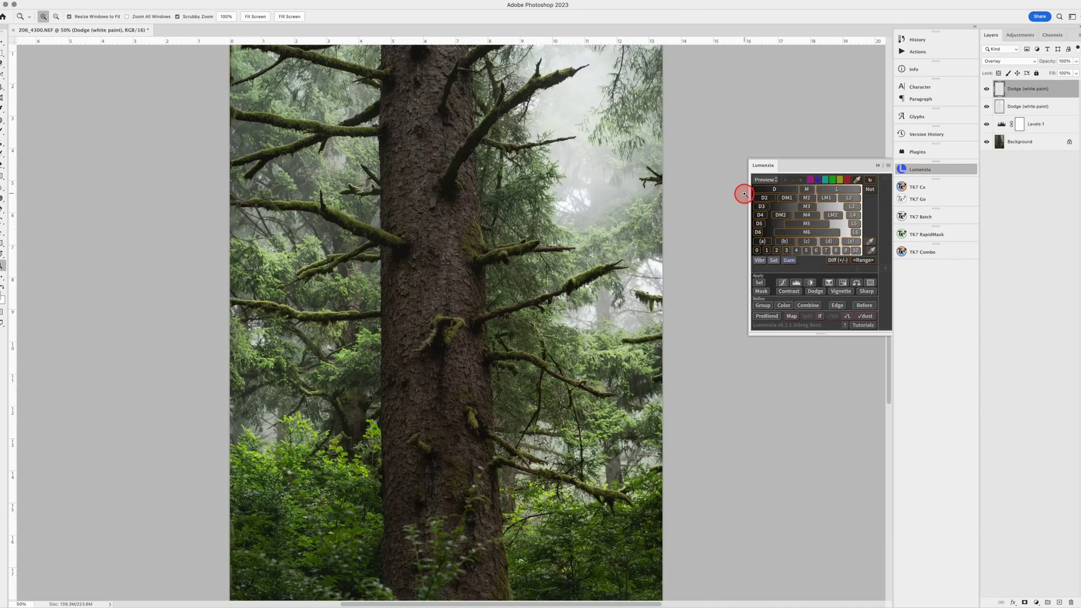
click(786, 200)
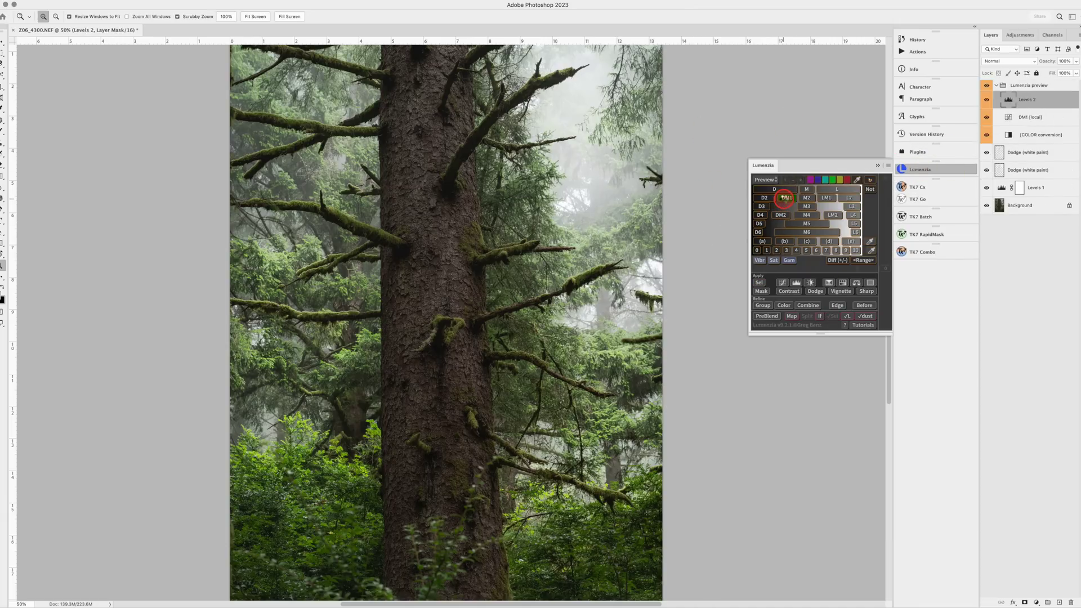
click(531, 232)
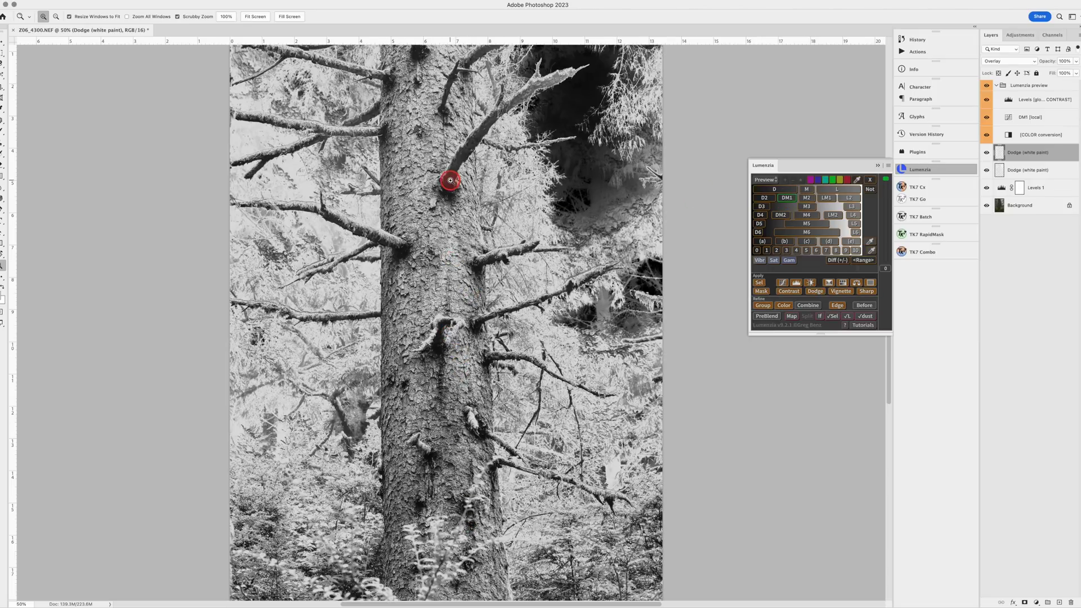
click(781, 192)
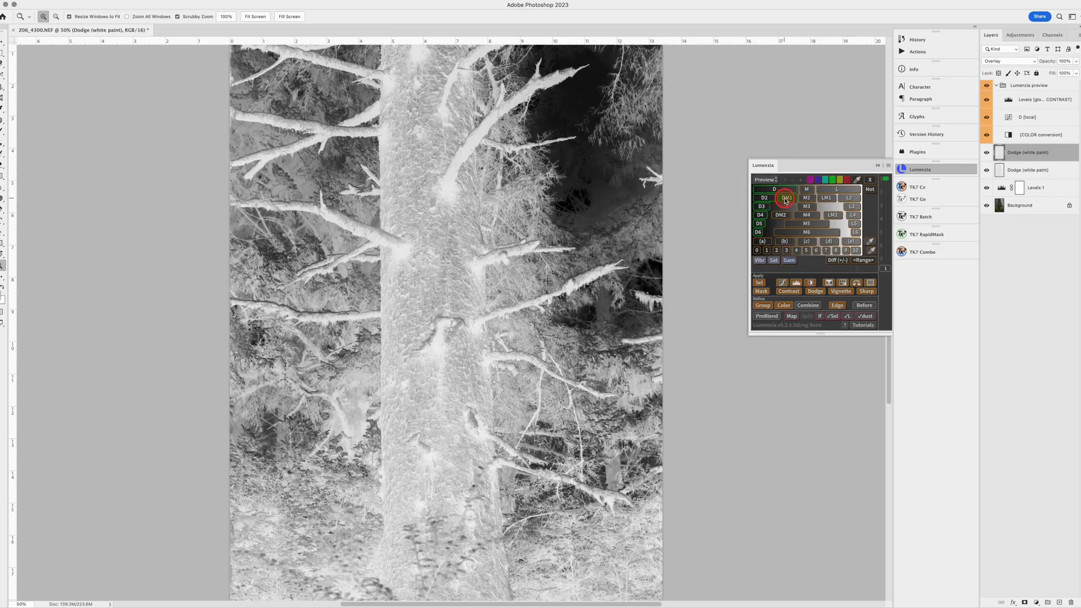
click(787, 198)
click(804, 192)
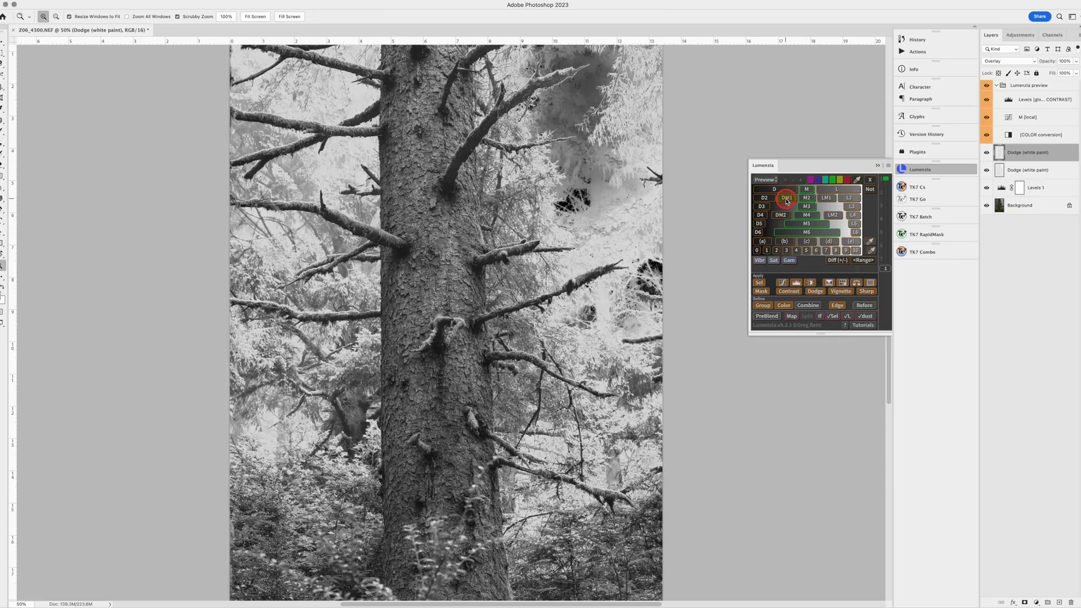
Load the DM1 mask as a selection and create a third white-paint dodge layer with the selection outline hidden.
click(787, 200)
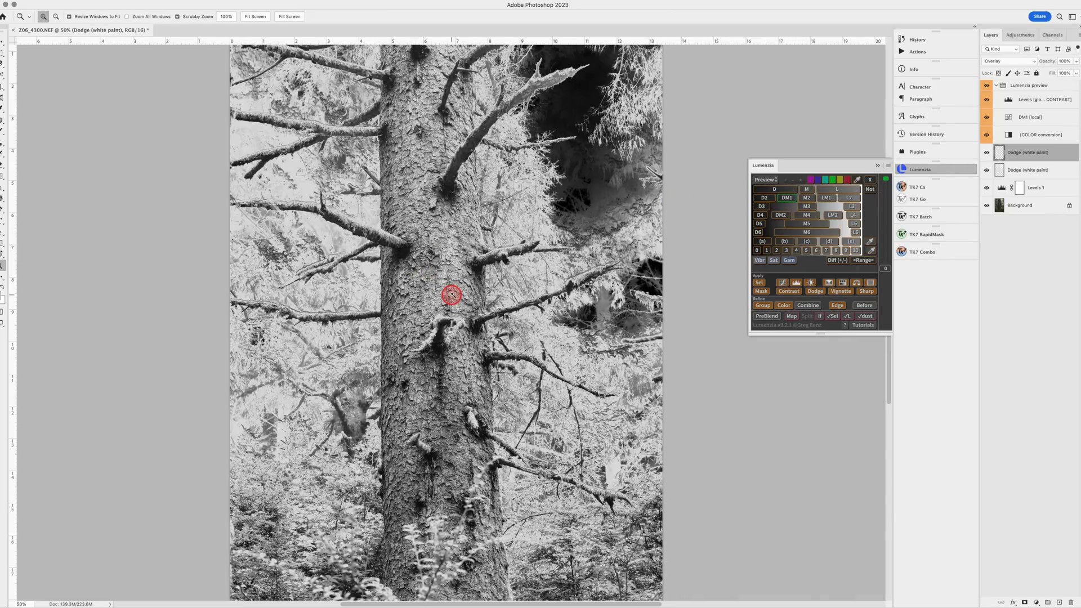
click(762, 285)
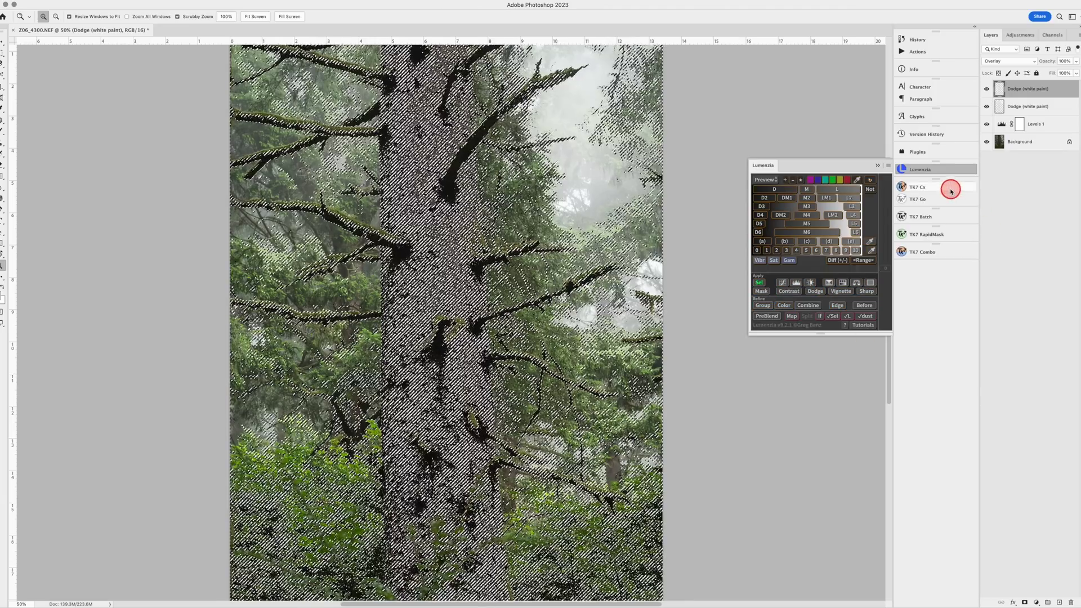
click(950, 190)
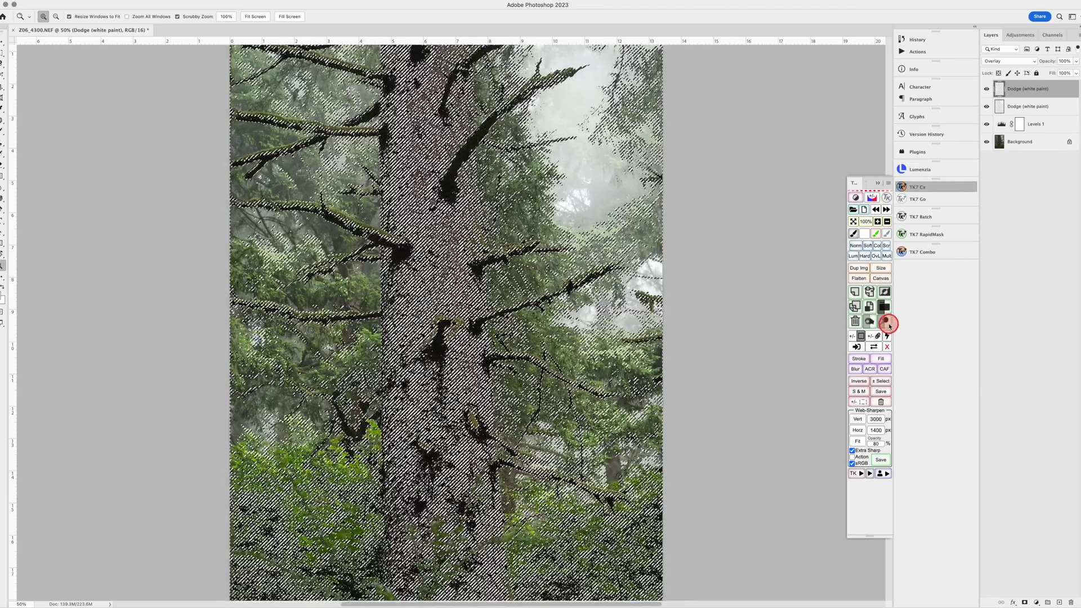
click(887, 323)
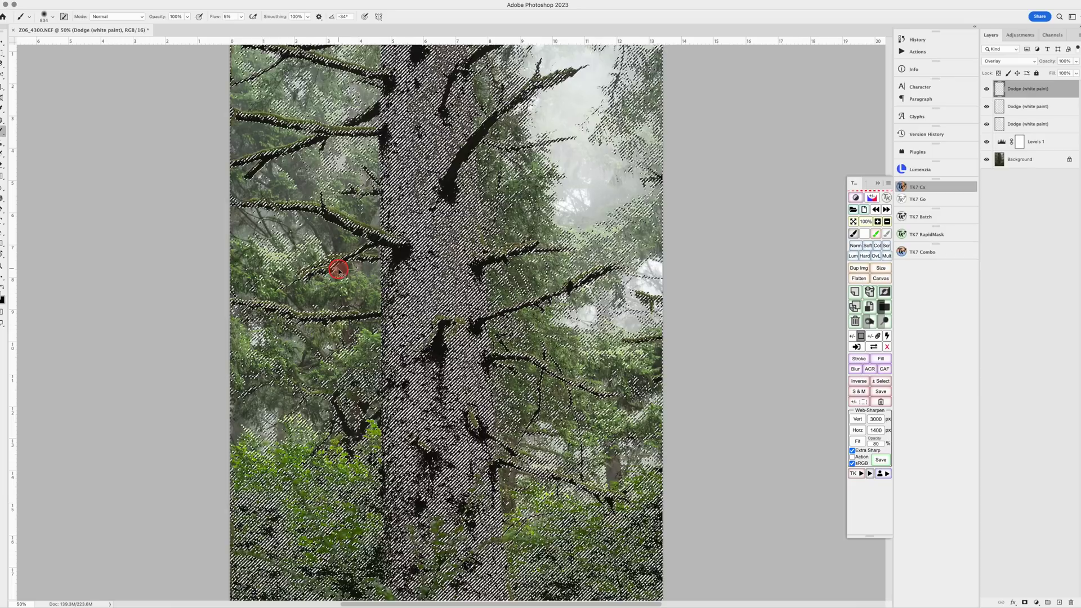
key(ctrl+d)
Dodge the trunk from its top down to the base with a soft 621 px brush at 5% flow.
mouse_move(338, 269)
mouse_down()
mouse_move(515, 227)
mouse_move(510, 241)
mouse_move(455, 258)
mouse_up()
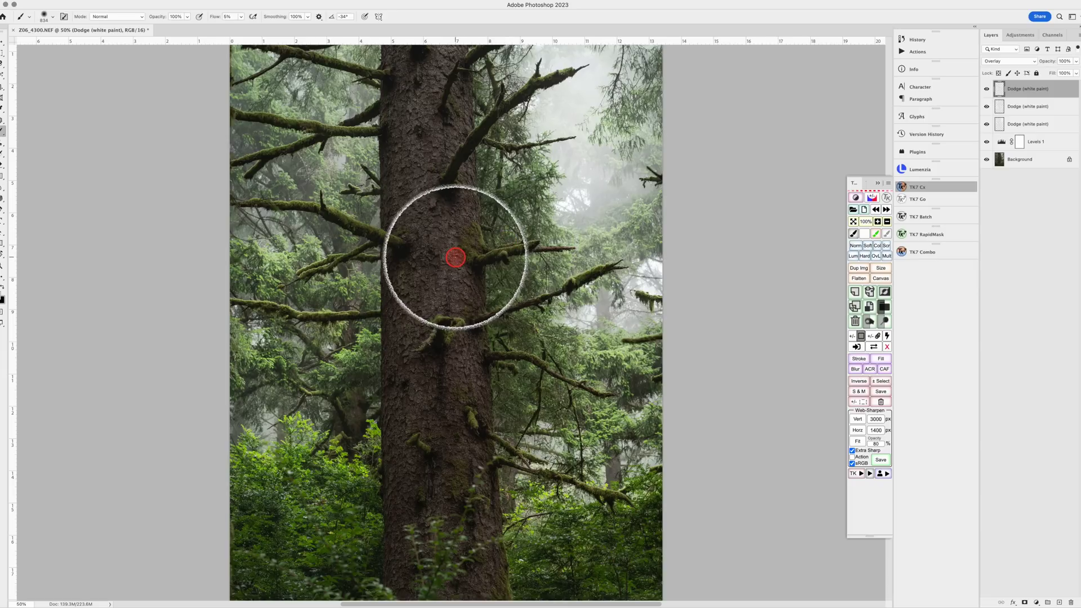
key(z)
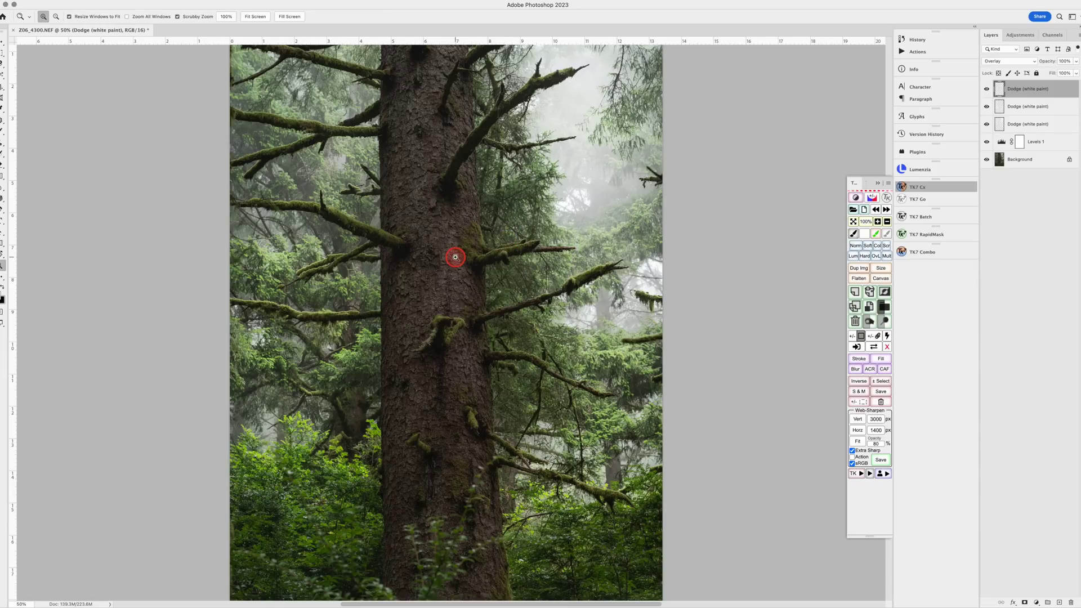
click(455, 257)
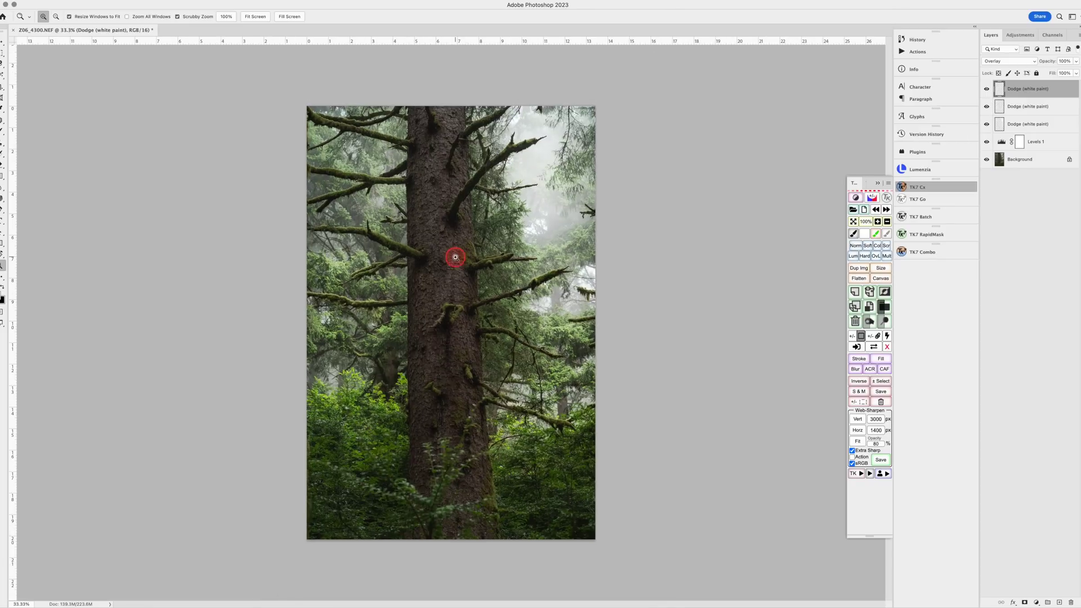
key(b)
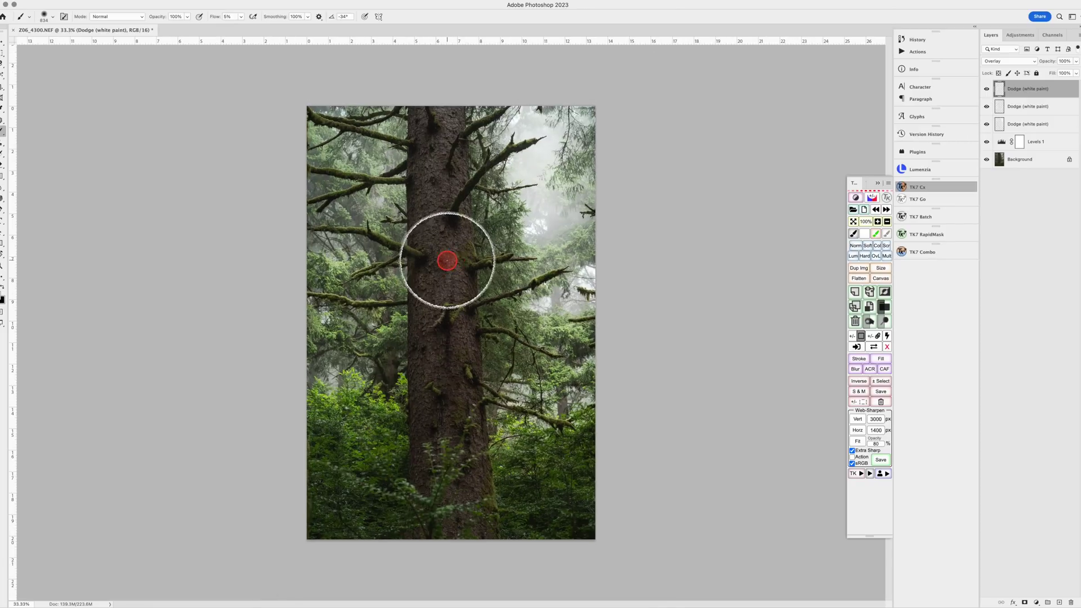
drag(456, 260, 441, 248)
drag(438, 119, 446, 108)
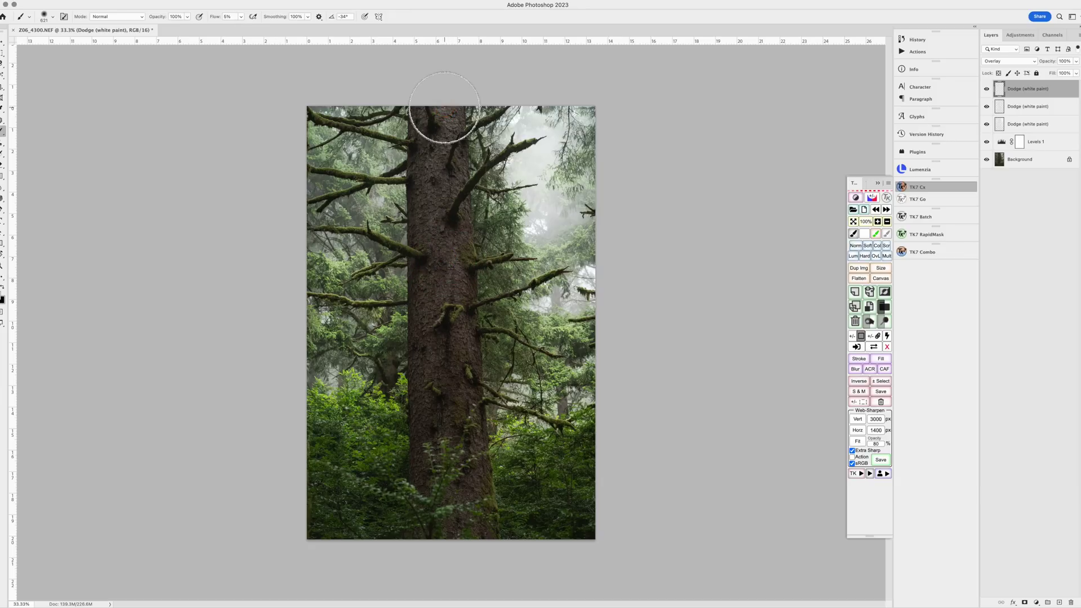
mouse_move(444, 107)
mouse_down()
mouse_move(470, 486)
mouse_move(453, 530)
mouse_up()
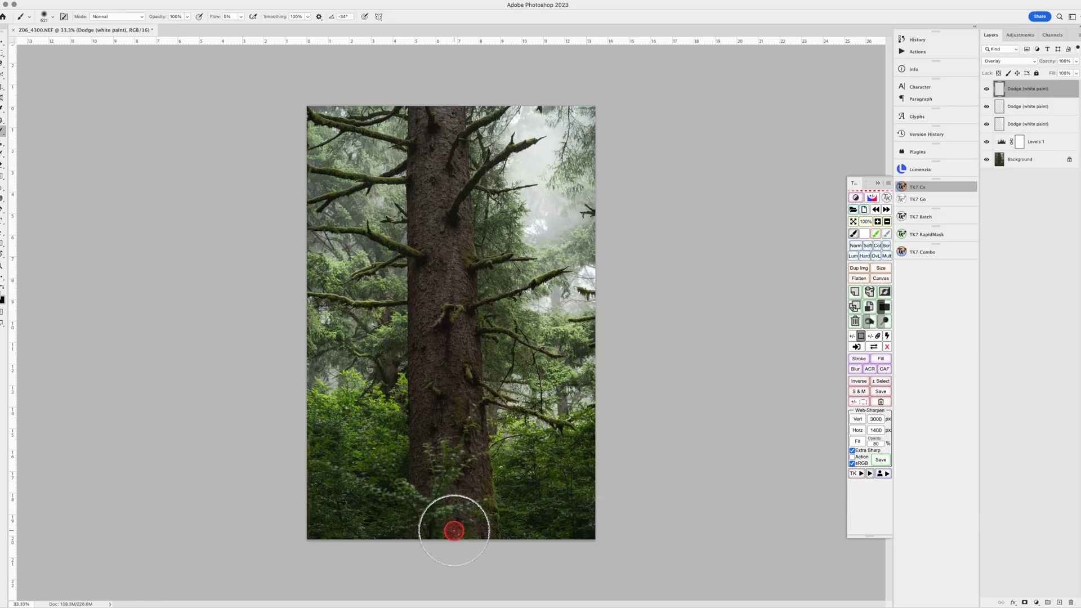
mouse_move(454, 531)
mouse_down()
mouse_move(449, 108)
mouse_move(482, 503)
mouse_move(478, 536)
mouse_move(448, 301)
mouse_move(443, 107)
mouse_move(439, 162)
mouse_move(480, 499)
mouse_move(474, 542)
mouse_move(437, 105)
mouse_move(447, 97)
mouse_move(456, 109)
mouse_move(456, 446)
mouse_move(478, 484)
mouse_move(482, 540)
mouse_up()
Toggle the trunk dodge layer's visibility to compare the bark before and after, leaving the layer shown.
click(994, 59)
click(978, 97)
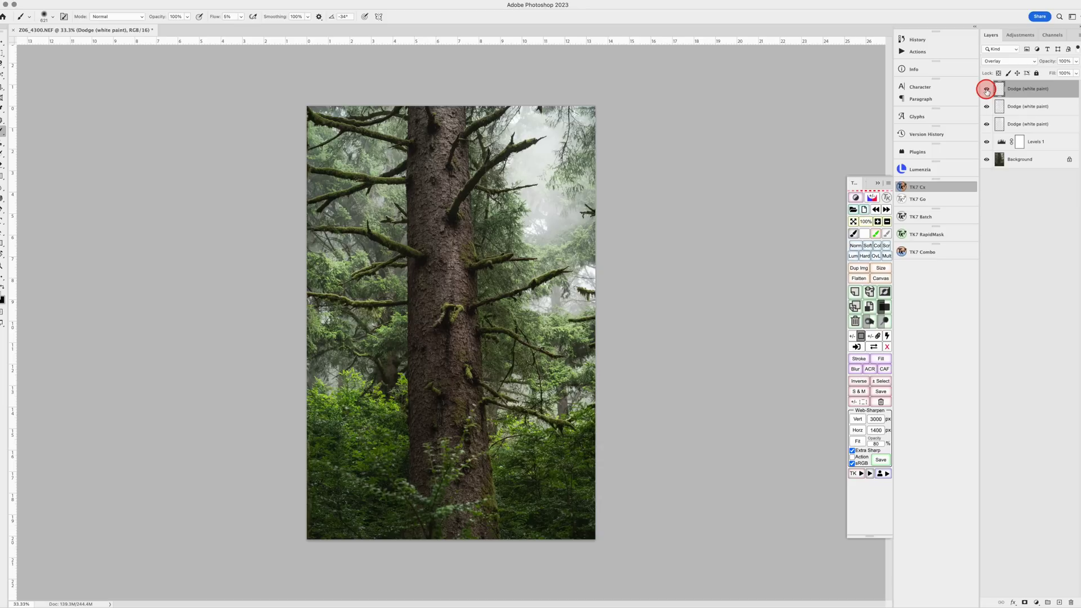
click(991, 94)
click(987, 90)
click(987, 90)
click(988, 90)
click(987, 91)
click(987, 90)
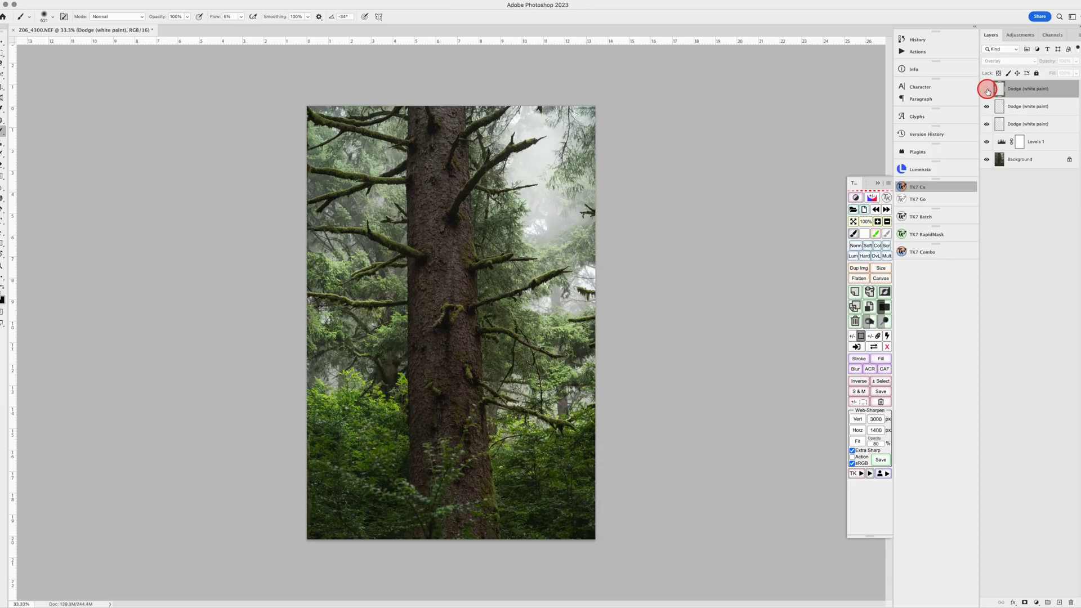
click(987, 90)
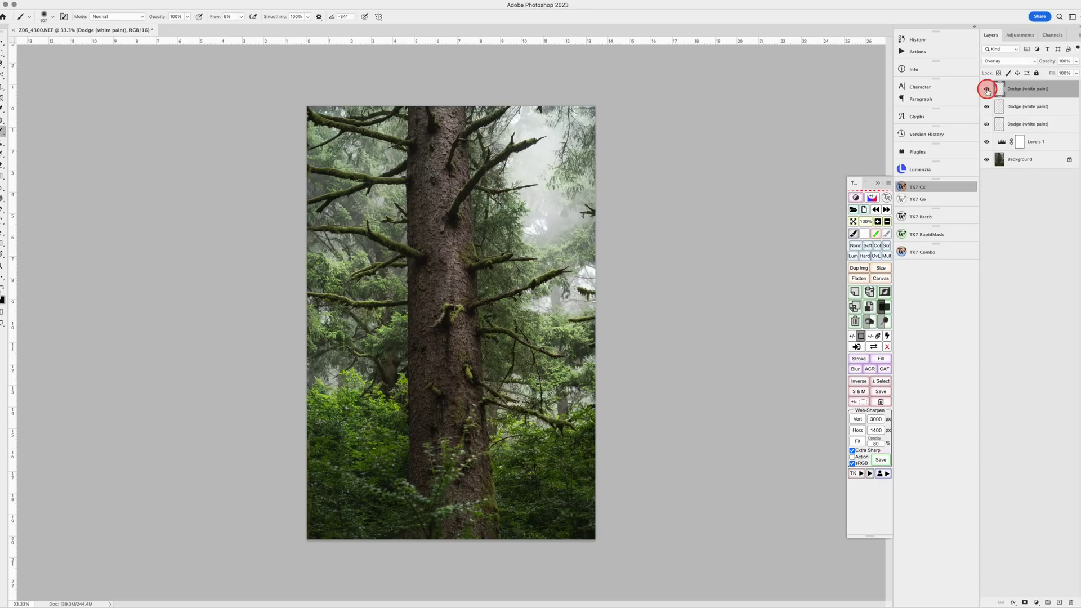
click(987, 89)
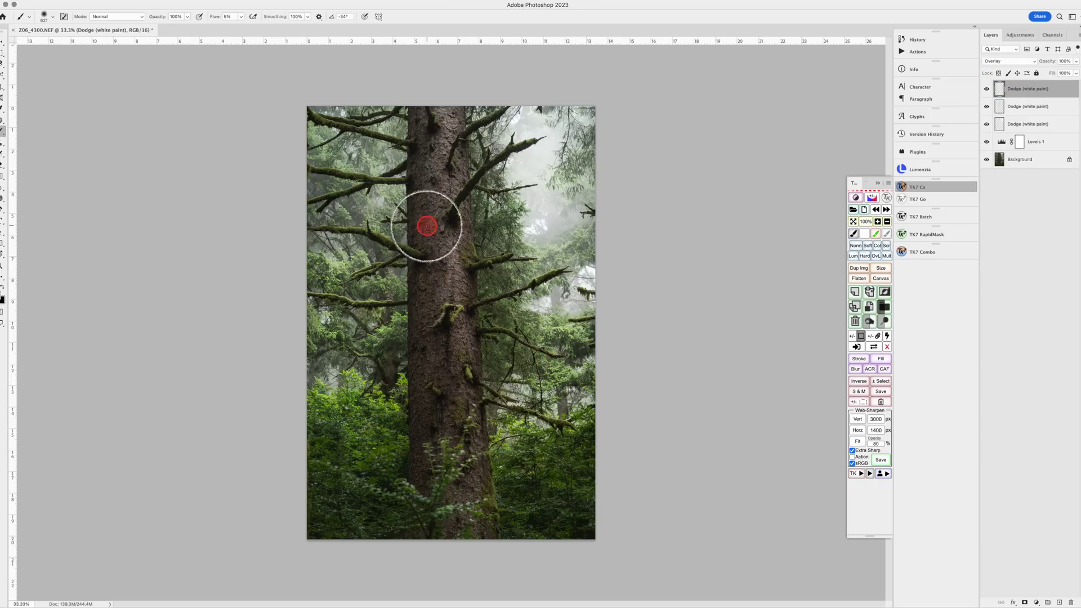
Preview a lower opacity on the trunk dodge layer and restore it to 100%.
click(1076, 62)
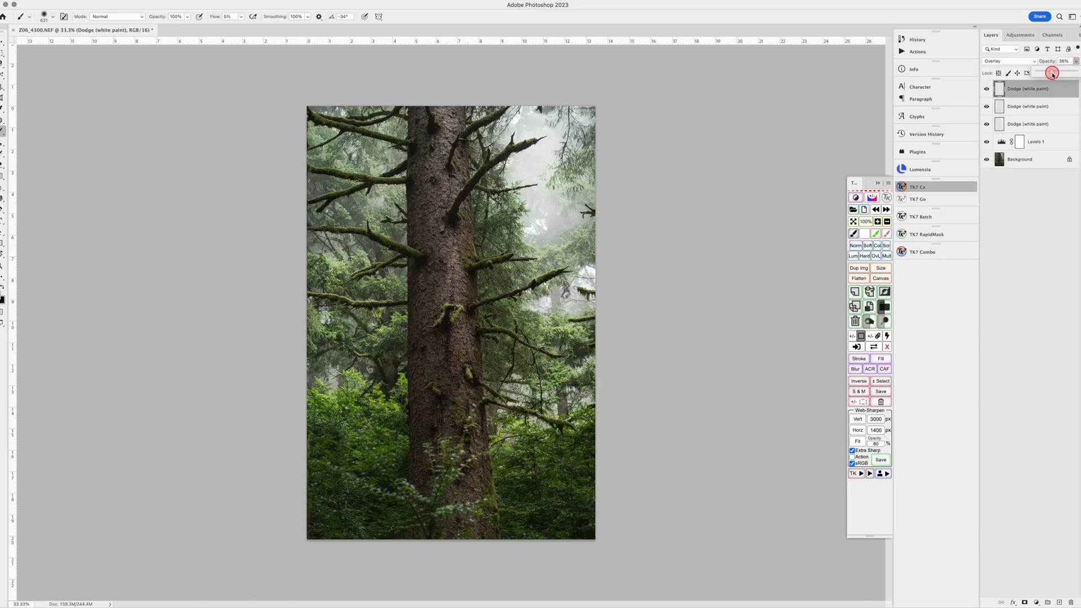
drag(1053, 74, 1046, 73)
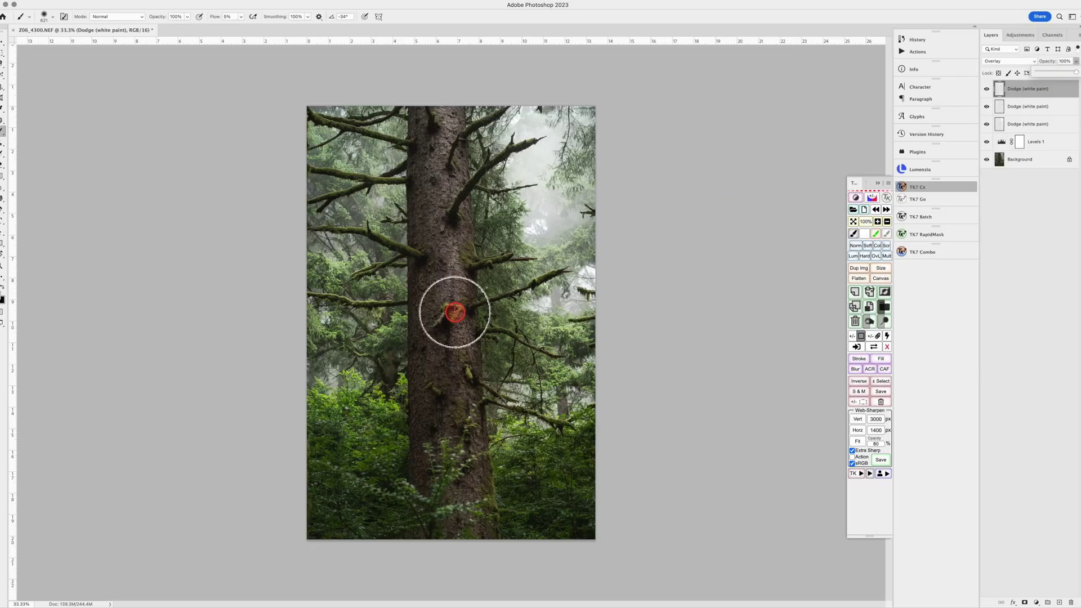
click(1001, 88)
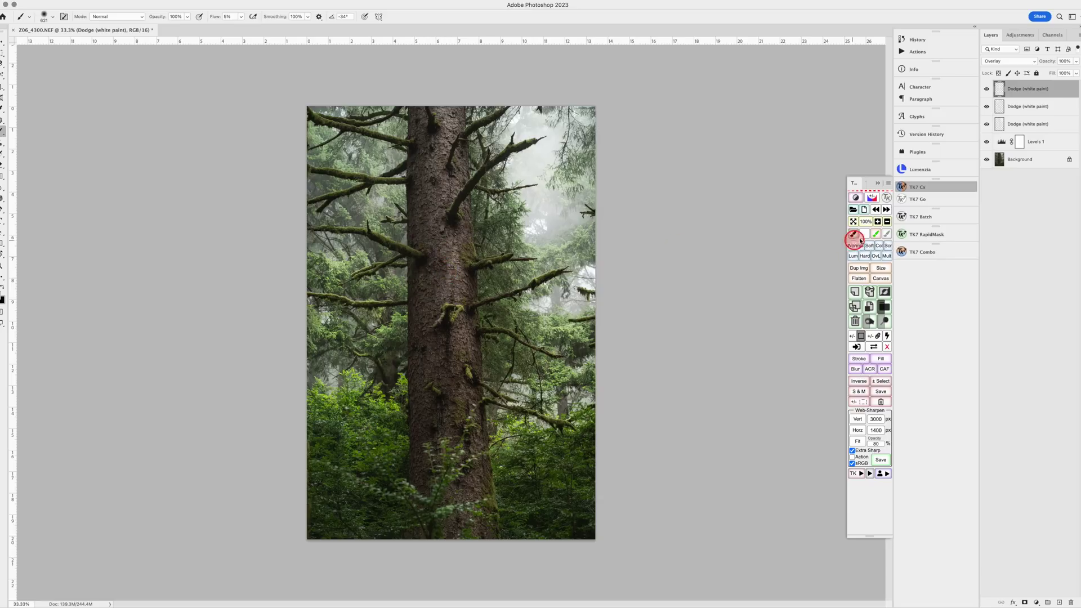
Create a Soft Light black-paint burn layer and darken the trunk's left edge with a soft brush at 5% flow.
click(870, 321)
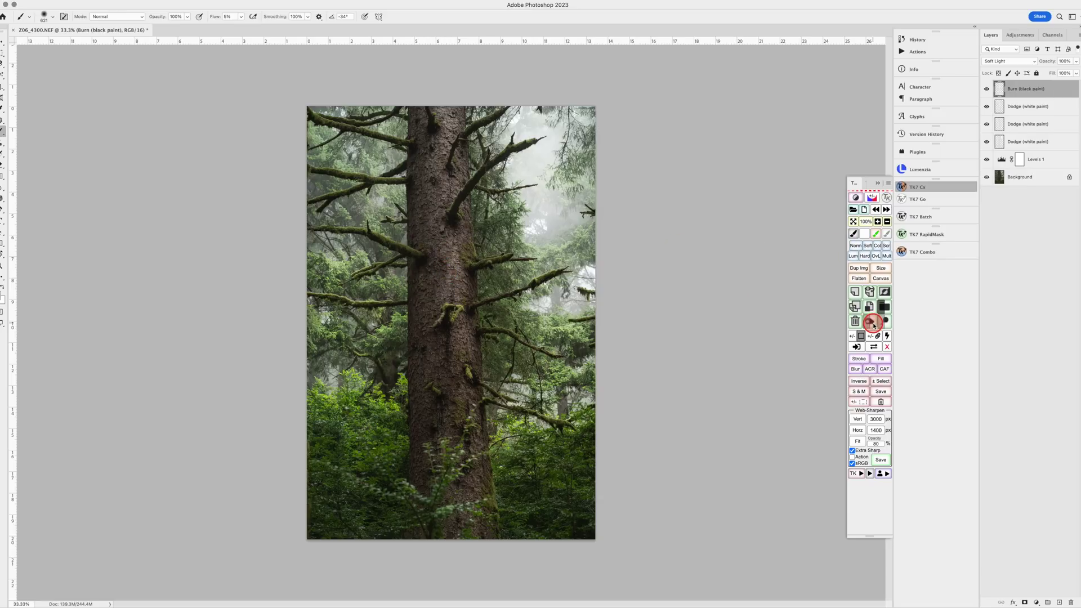
click(835, 231)
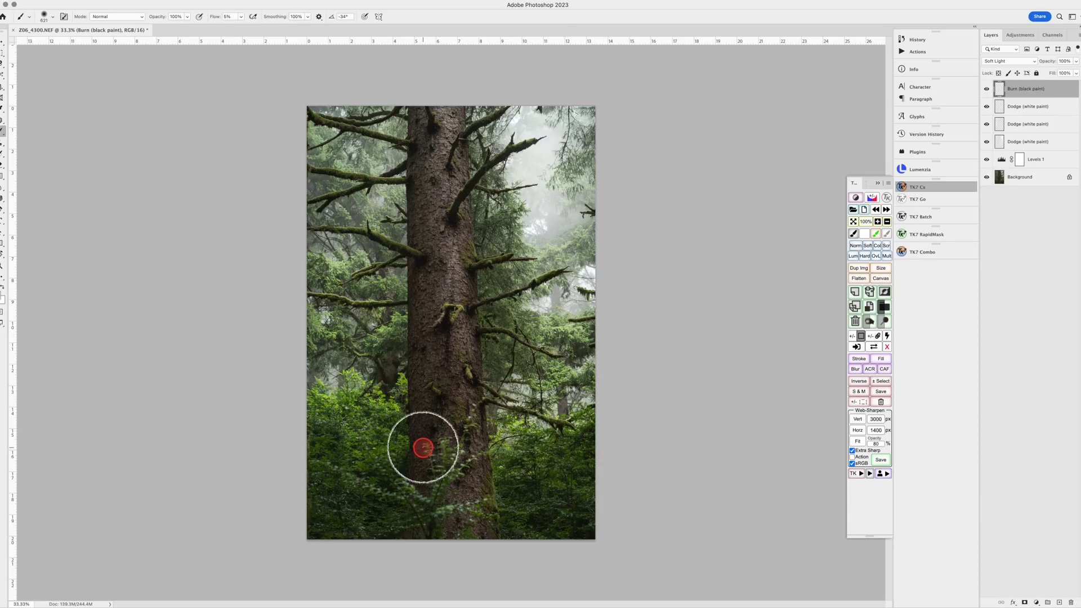
drag(420, 362, 418, 363)
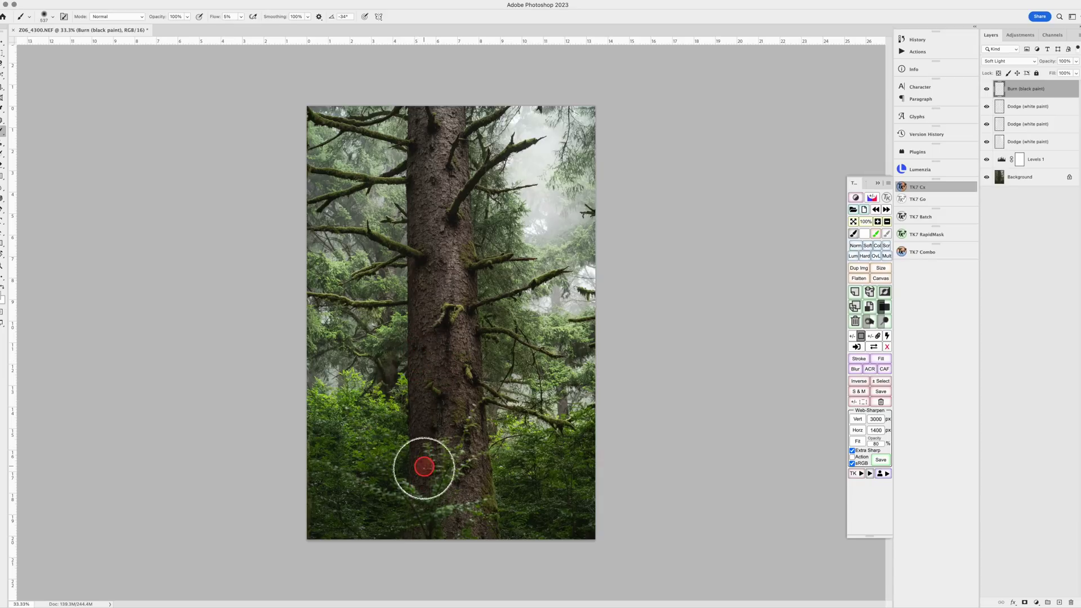
click(420, 487)
mouse_move(420, 488)
mouse_down()
mouse_move(419, 102)
mouse_move(429, 490)
mouse_move(427, 114)
mouse_move(422, 185)
mouse_move(465, 419)
mouse_move(679, 256)
mouse_move(703, 282)
mouse_move(695, 308)
mouse_move(609, 312)
mouse_up()
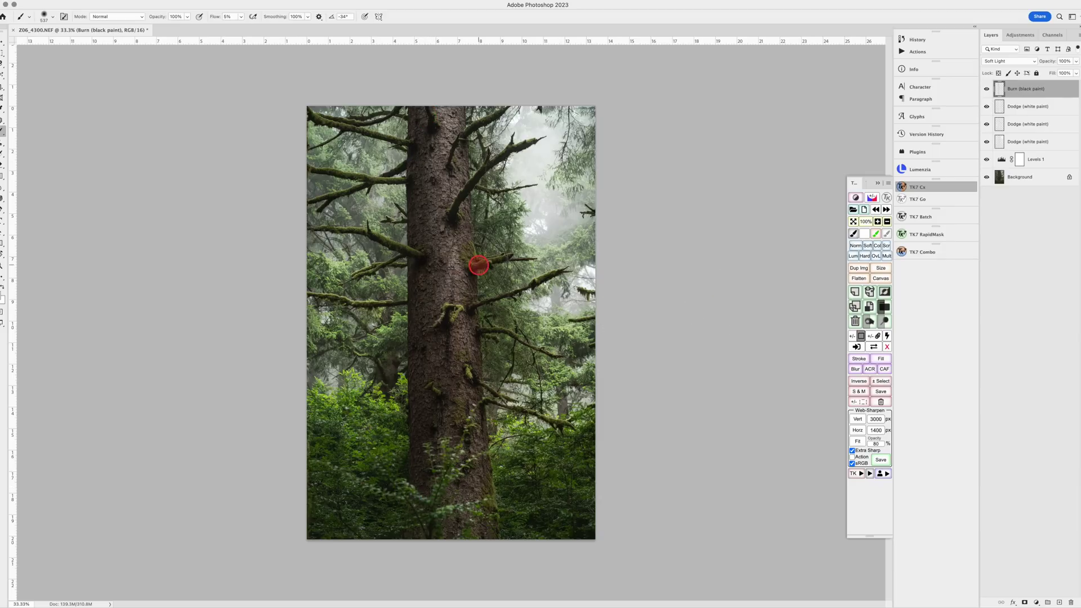
Toggle the burn layer's visibility to compare the trunk's shaded side before and after, leaving the layer shown.
click(985, 90)
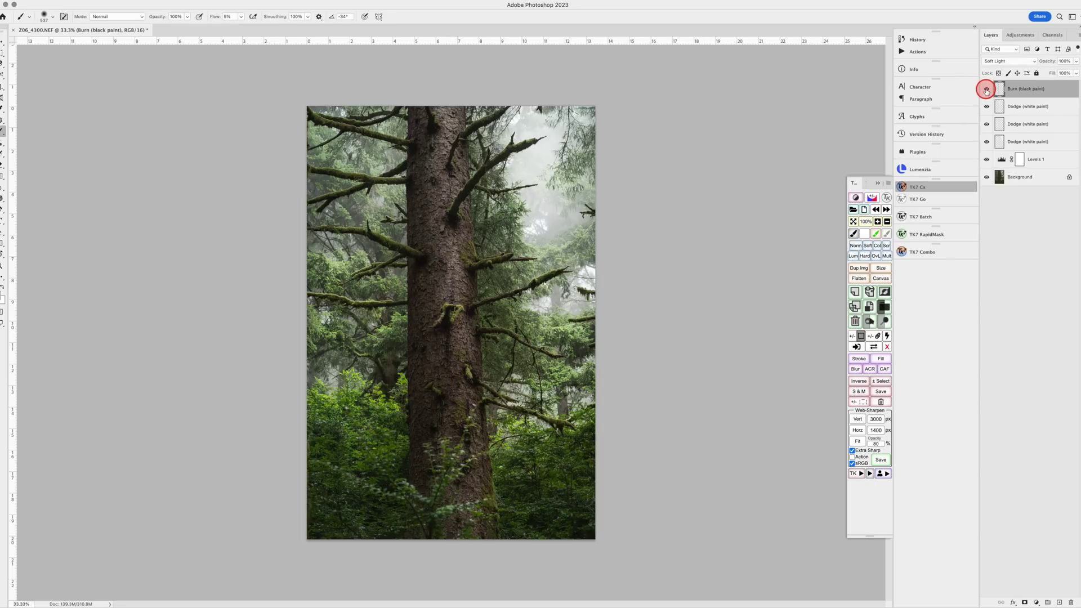
click(986, 90)
click(986, 90)
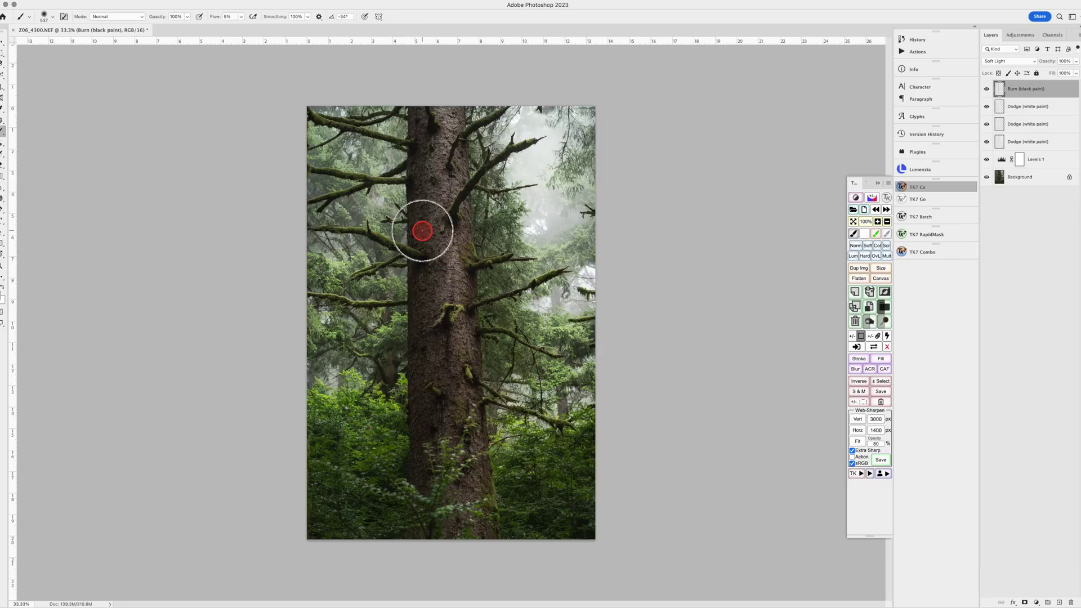
Add a white layer mask to the burn layer and ready the brush with black paint.
mouse_move(416, 231)
mouse_down()
mouse_move(445, 313)
mouse_move(420, 268)
mouse_move(438, 245)
mouse_move(405, 247)
mouse_move(419, 256)
mouse_move(393, 245)
mouse_move(409, 248)
mouse_move(422, 291)
mouse_move(404, 247)
mouse_move(429, 256)
mouse_move(414, 235)
mouse_move(400, 126)
mouse_move(492, 87)
mouse_up()
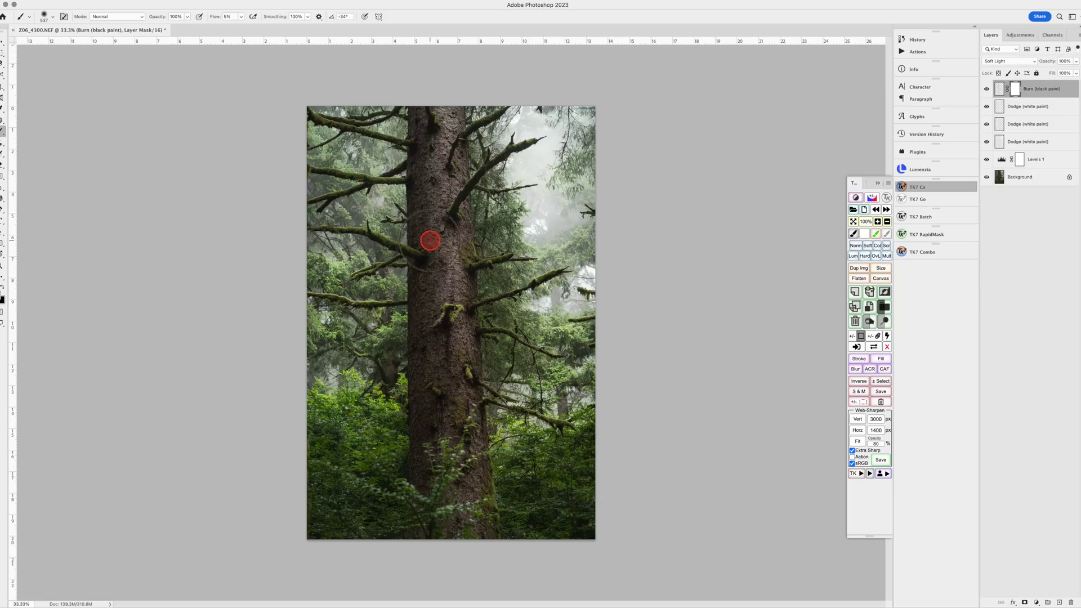
mouse_move(427, 261)
mouse_down()
mouse_move(347, 256)
mouse_move(353, 247)
mouse_move(347, 260)
mouse_move(334, 248)
mouse_move(41, 254)
mouse_move(41, 267)
mouse_move(123, 316)
mouse_up()
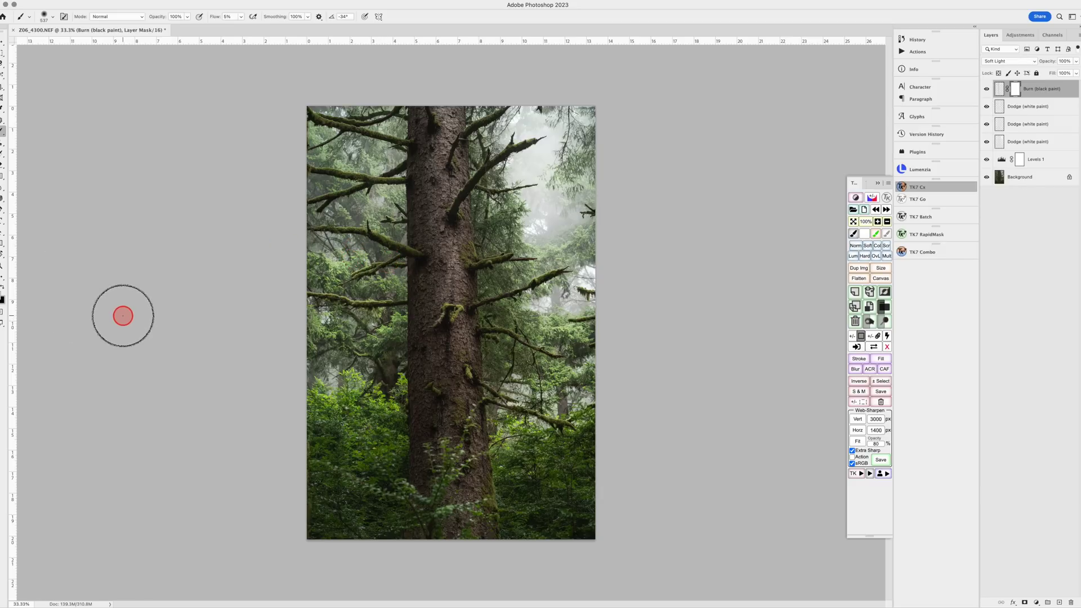
key(z)
key(b)
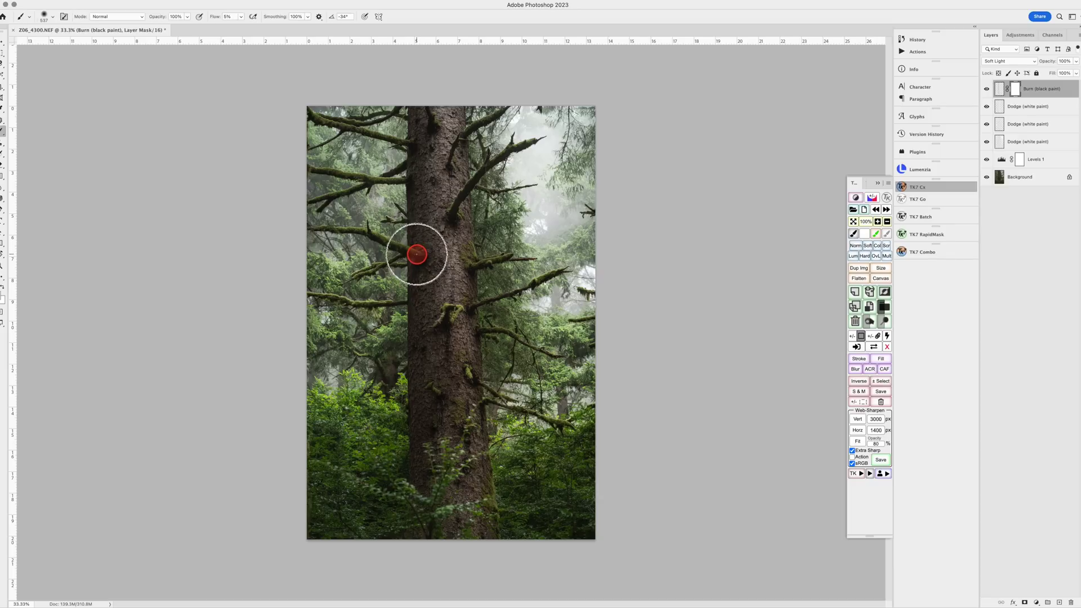
Mask the burn off the mossy branches along the trunk's left side using a small black brush at 100% flow.
key(z)
drag(417, 254, 421, 263)
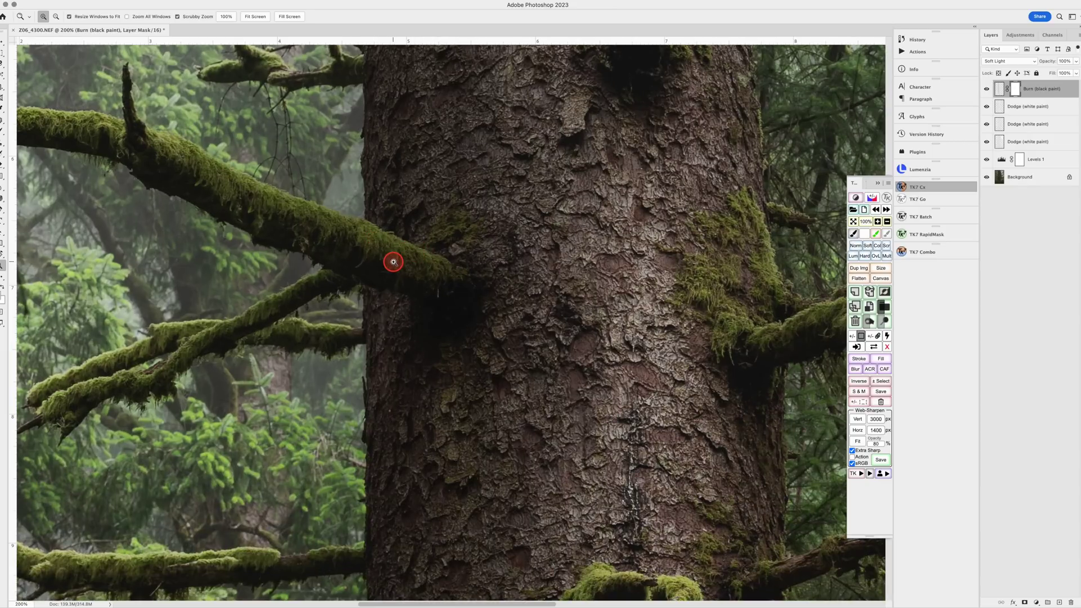
key(b)
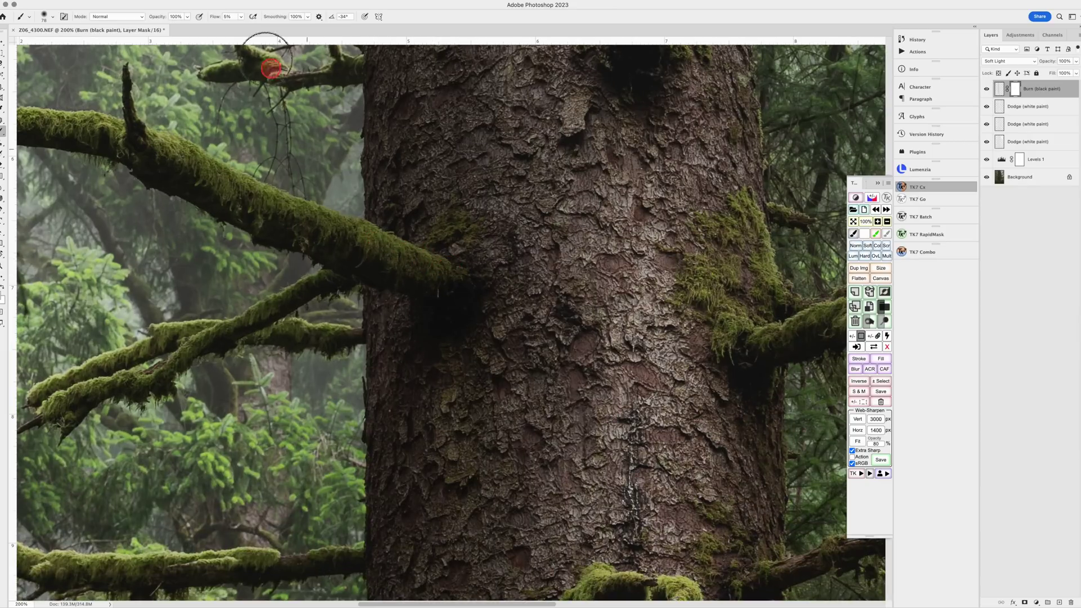
drag(242, 19, 280, 28)
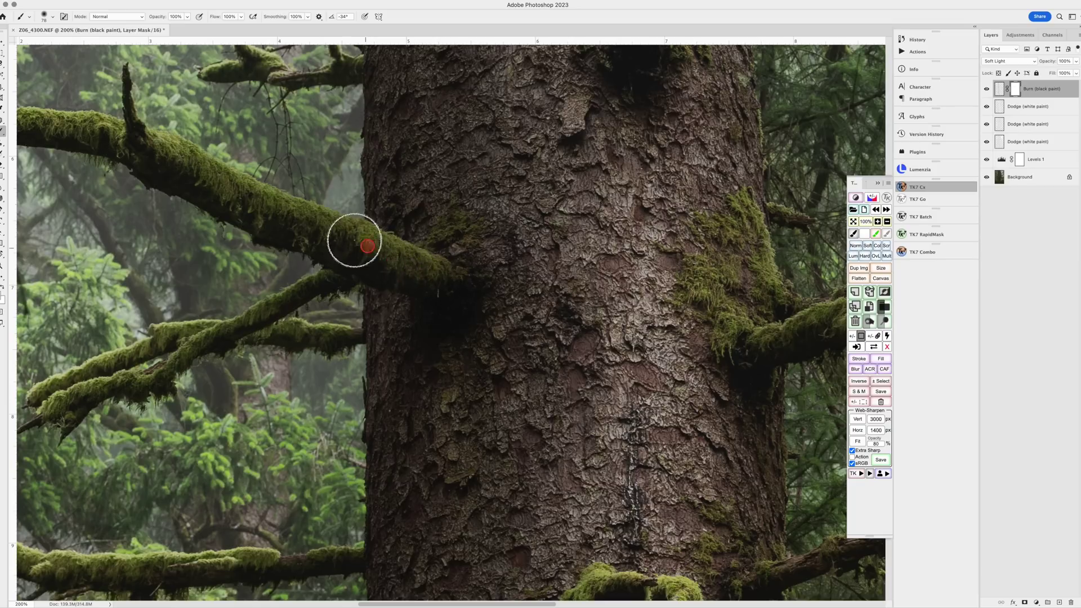
drag(403, 152, 447, 504)
drag(441, 261, 461, 367)
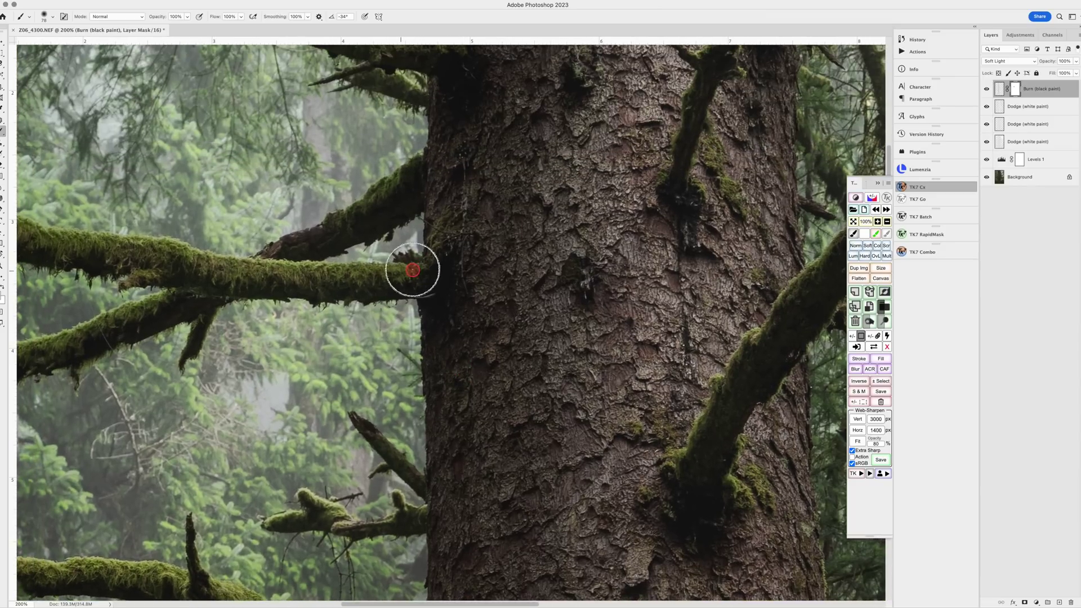
drag(490, 219, 505, 446)
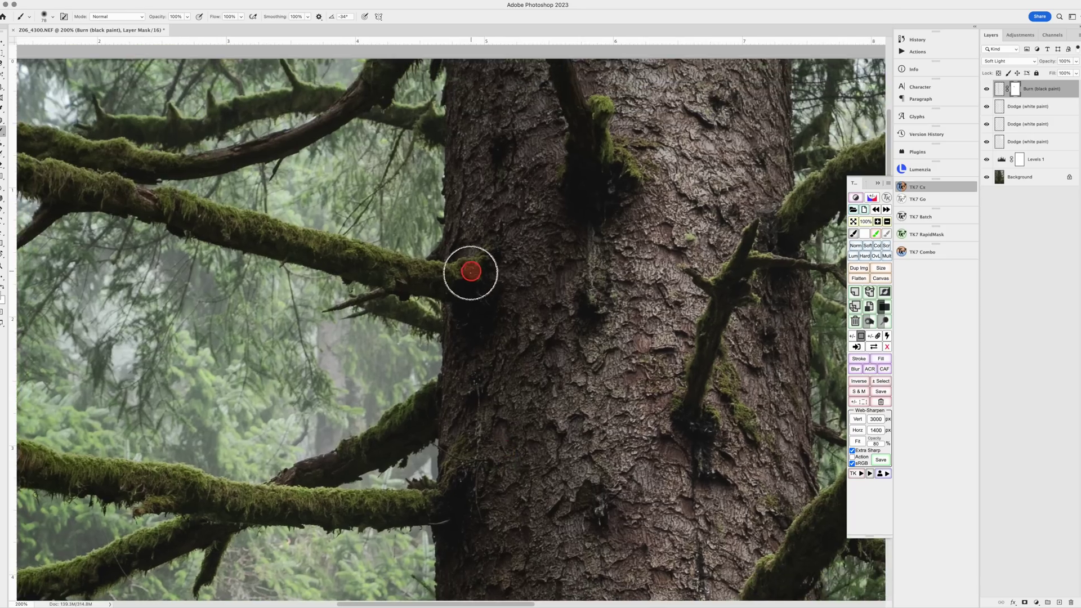
drag(485, 256, 509, 482)
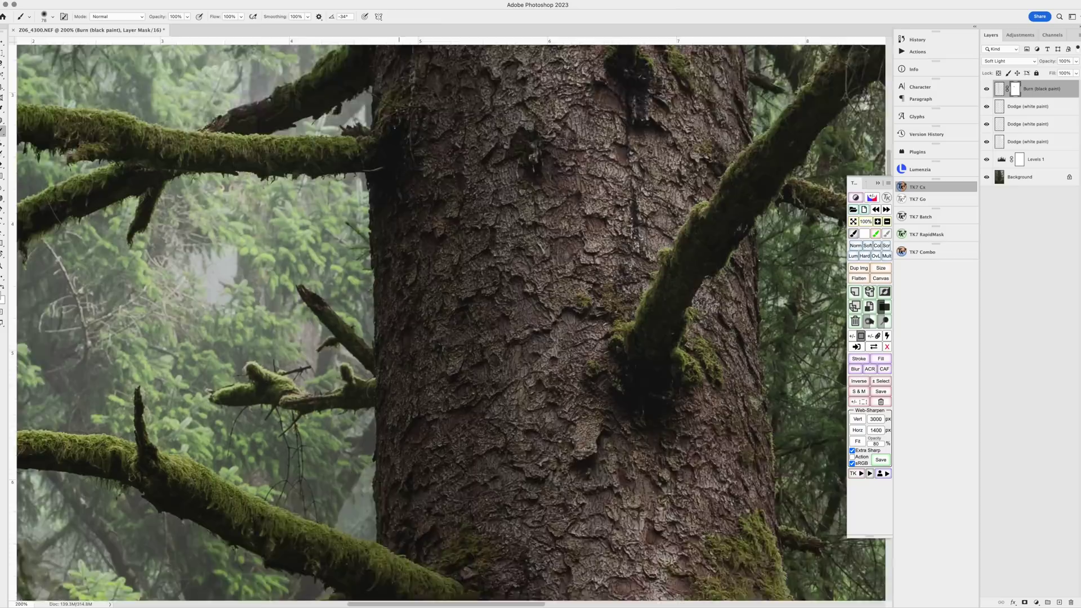
mouse_move(424, 125)
mouse_down()
mouse_move(410, 200)
mouse_move(415, 261)
mouse_move(418, 52)
mouse_move(424, 353)
mouse_up()
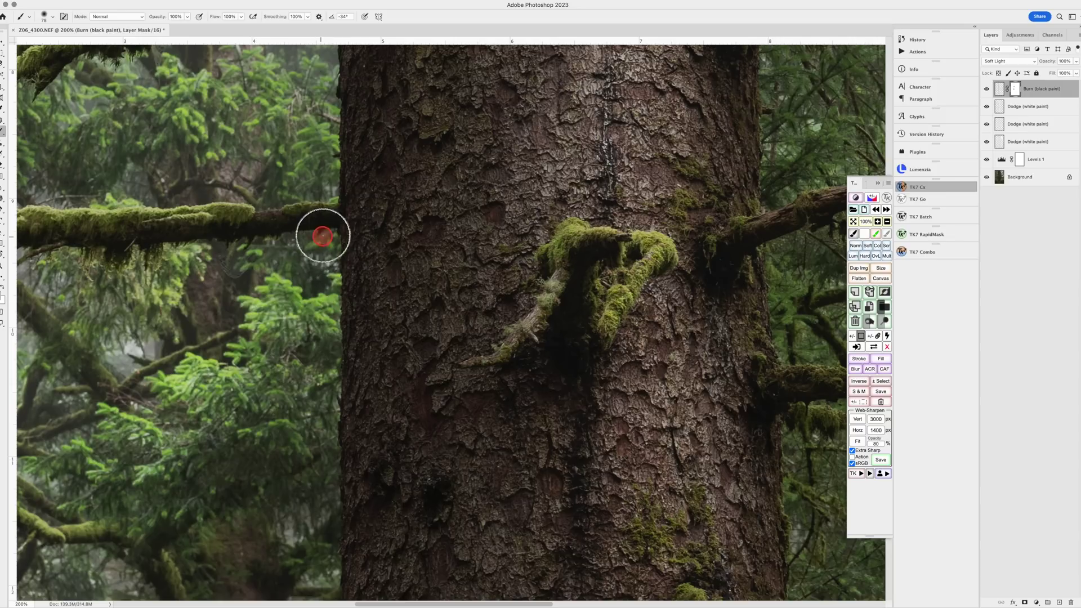
key(z)
drag(515, 251, 432, 244)
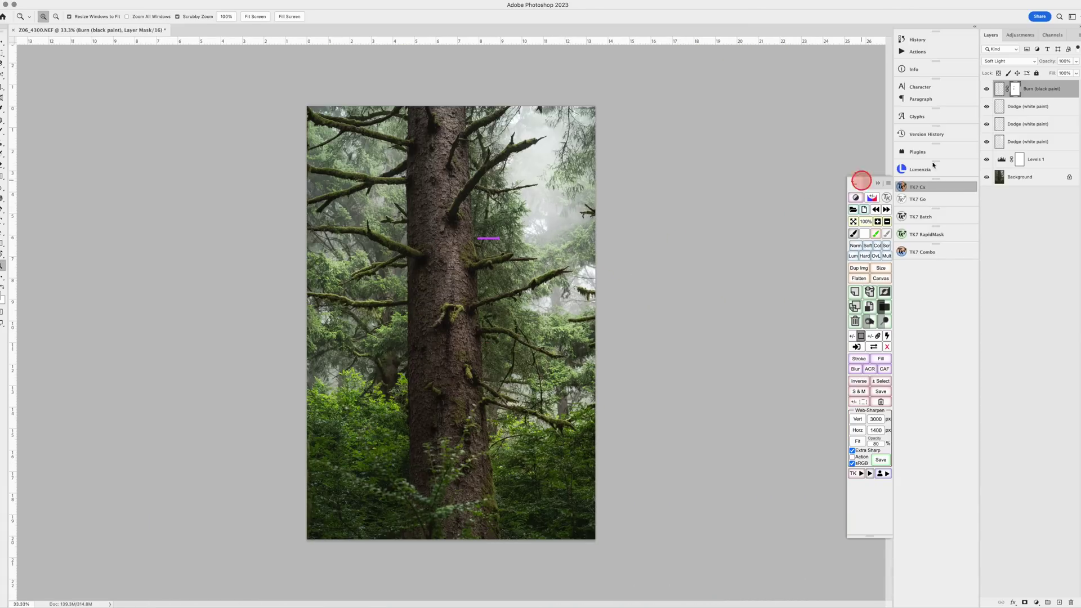
Reduce the burn layer's opacity to 73% and the trunk dodge layer's opacity to 82%.
click(1076, 62)
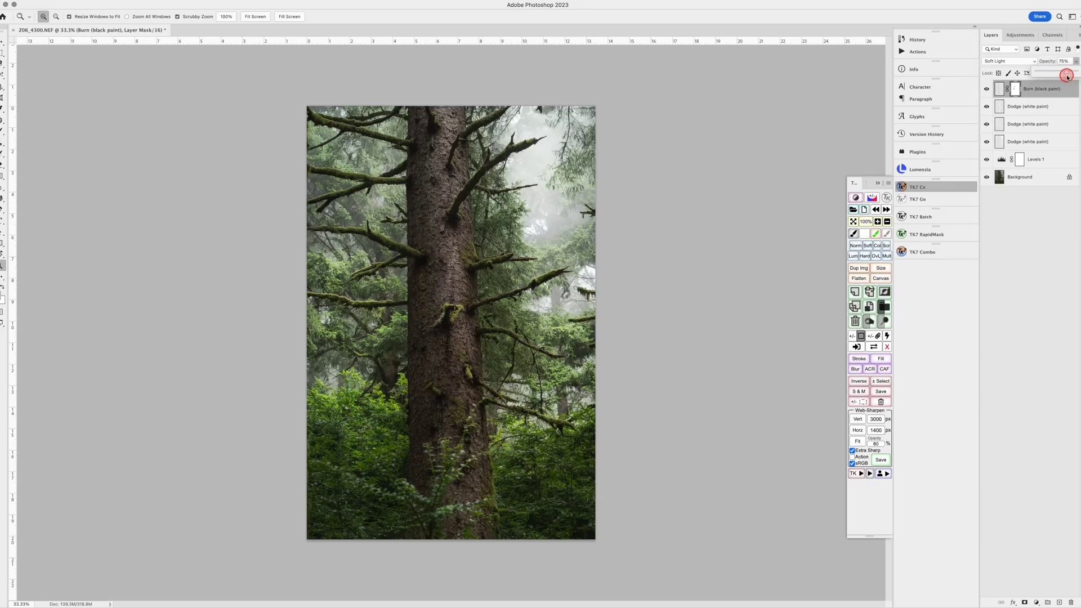
click(1011, 106)
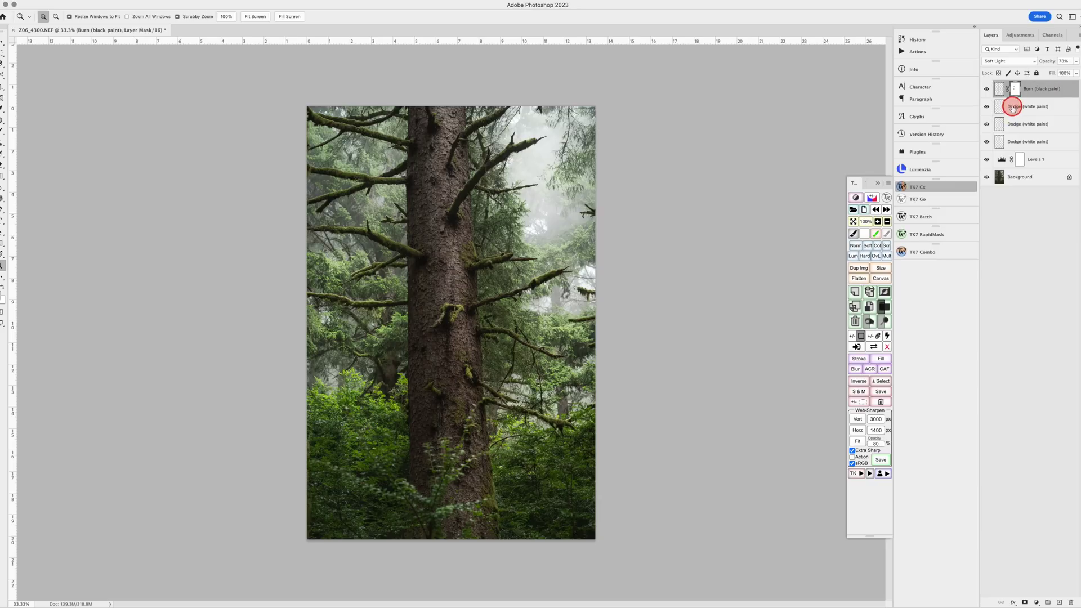
click(1011, 105)
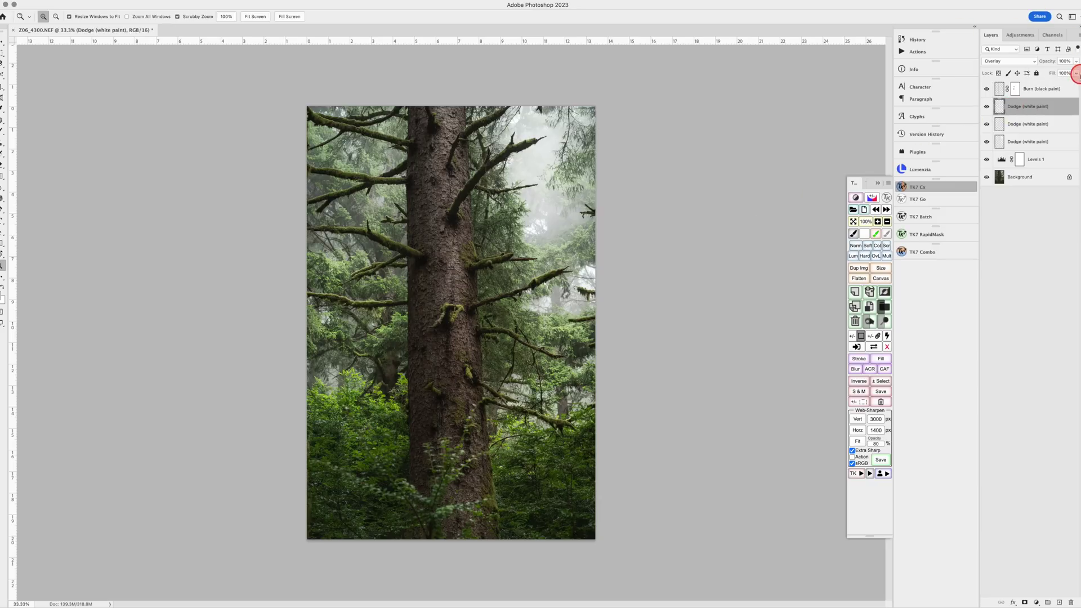
click(1078, 64)
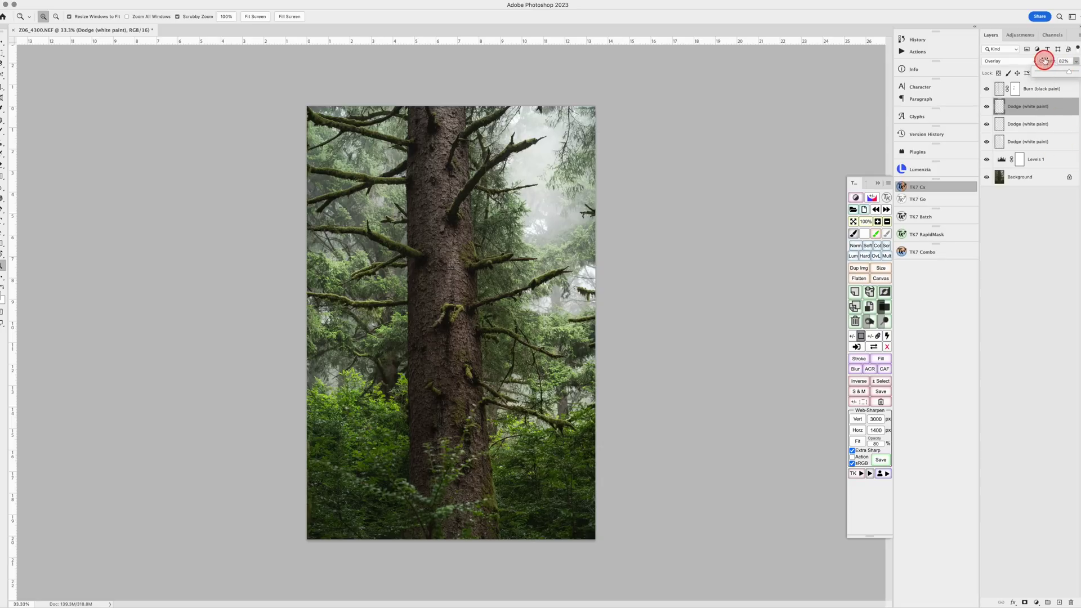
Group the burn layer, the three dodge layers and the Levels 1 adjustment together.
click(1042, 89)
click(1042, 89)
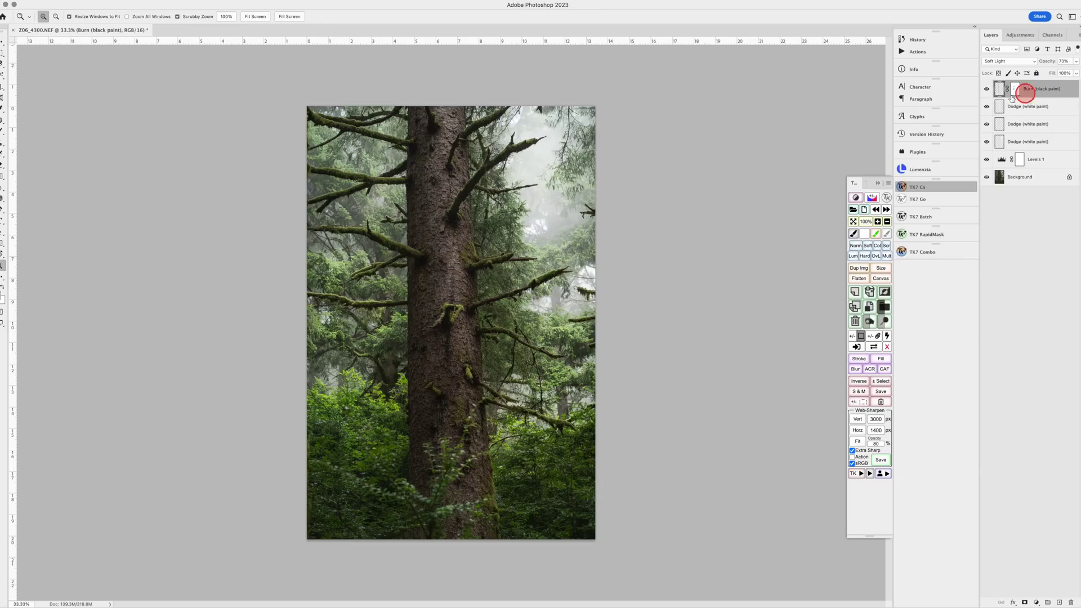
shift+click(1043, 164)
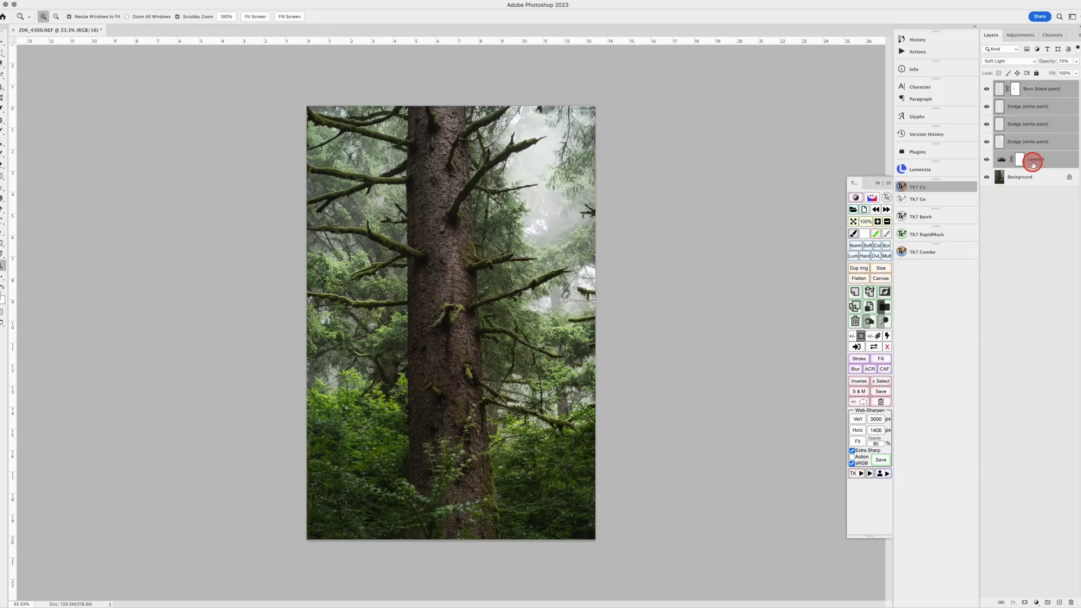
key(super+g)
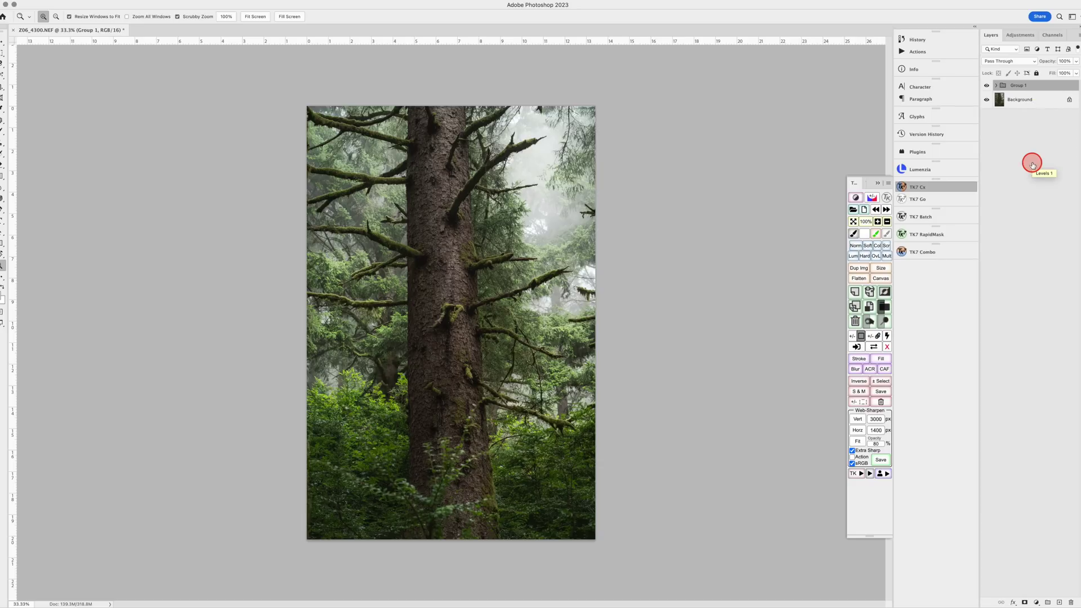
Toggle the layer group's visibility to compare the whole edit with the original, leaving the group shown.
click(987, 87)
click(987, 86)
click(987, 86)
click(987, 86)
click(987, 86)
click(987, 87)
click(987, 86)
click(987, 86)
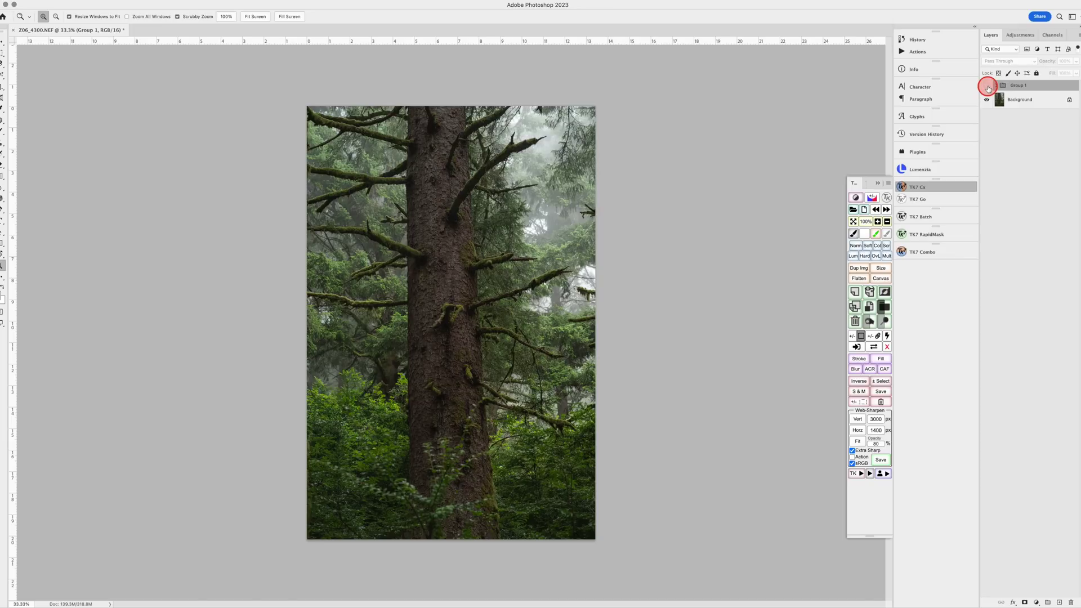
click(987, 86)
Within the expanded group, set the burn layer's opacity to 59% and the trunk dodge layer's opacity to 54%.
click(997, 87)
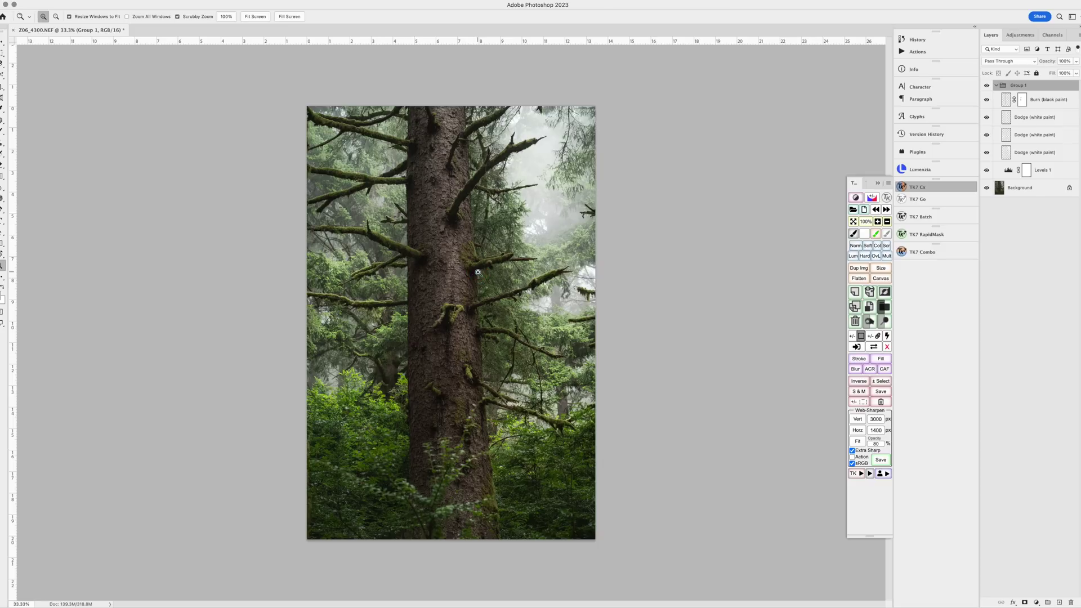
click(543, 331)
click(1041, 99)
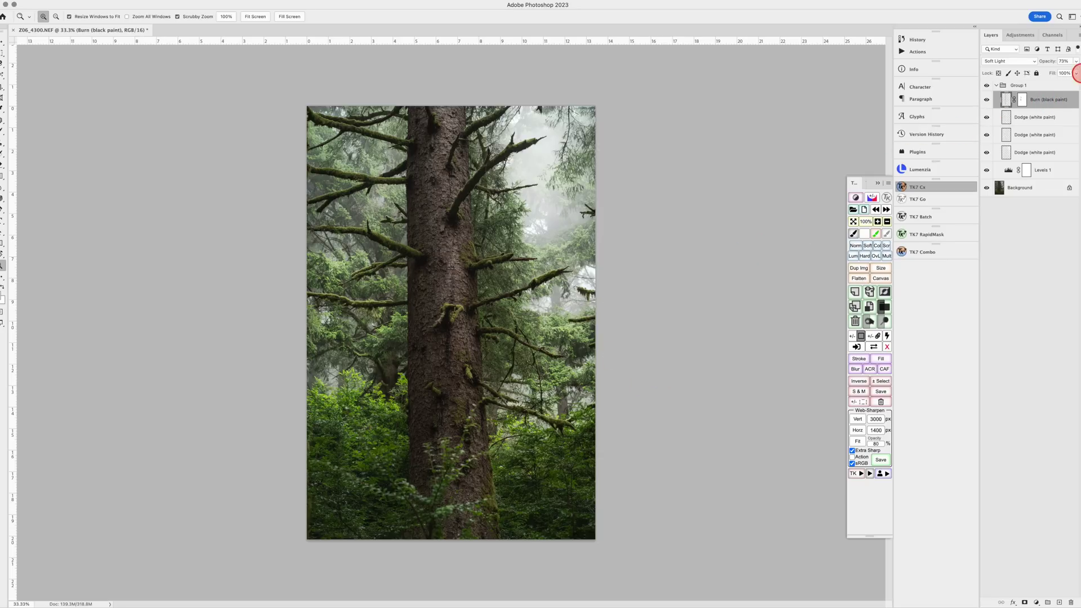
click(1077, 62)
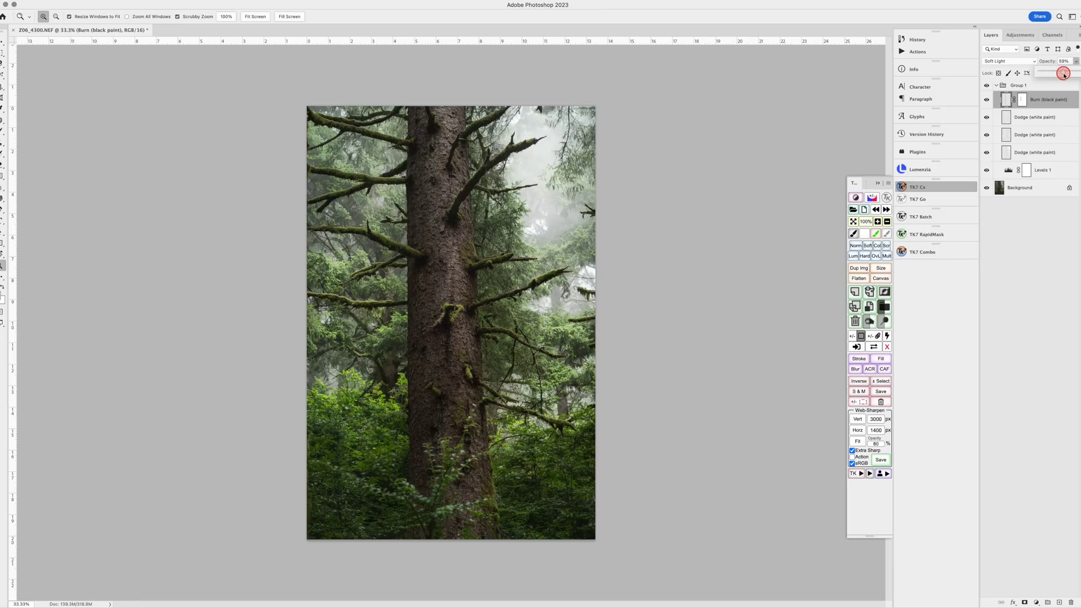
click(1041, 117)
click(1076, 61)
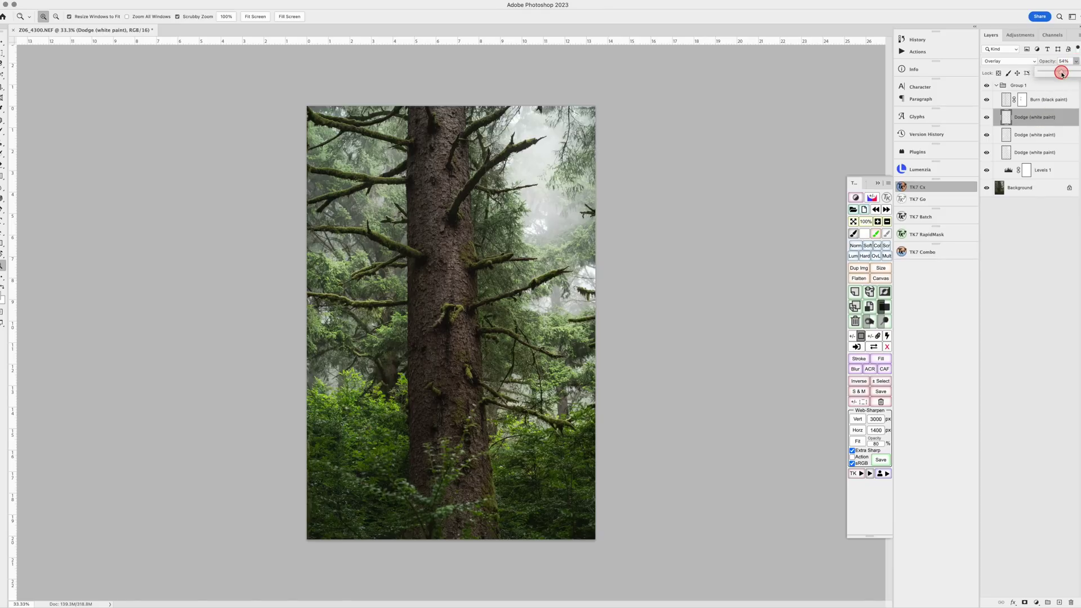
Add a Curves adjustment layer above the trunk dodge layer.
click(1021, 35)
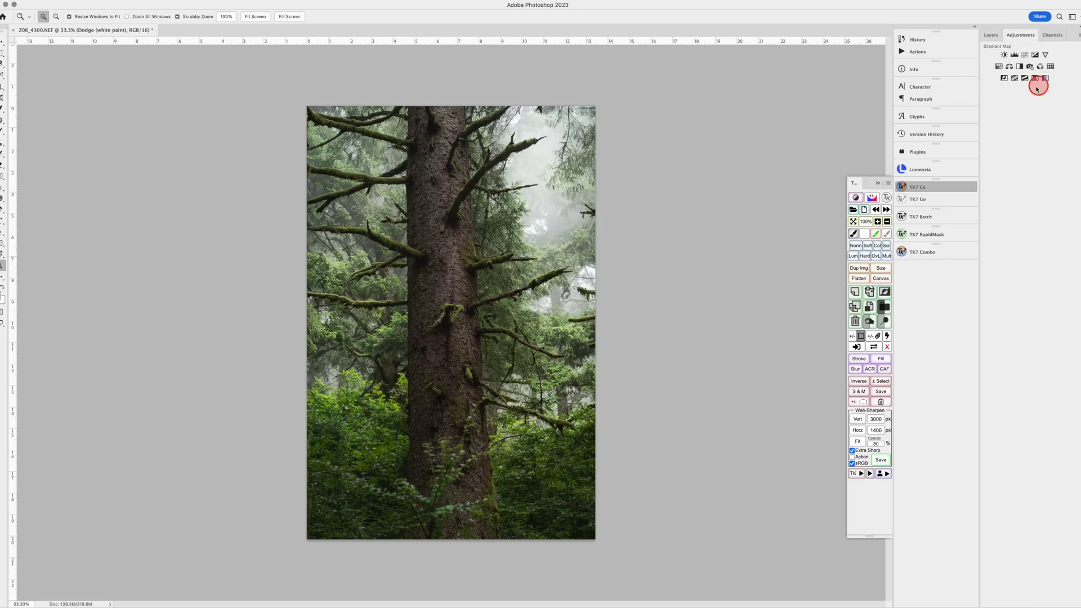
click(1025, 56)
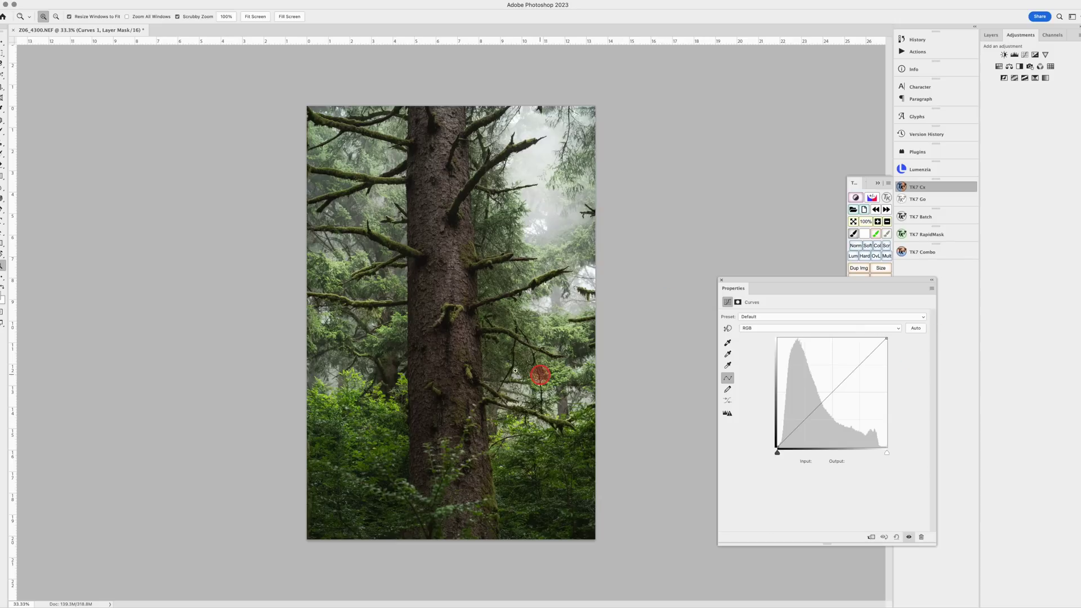
drag(397, 326, 396, 324)
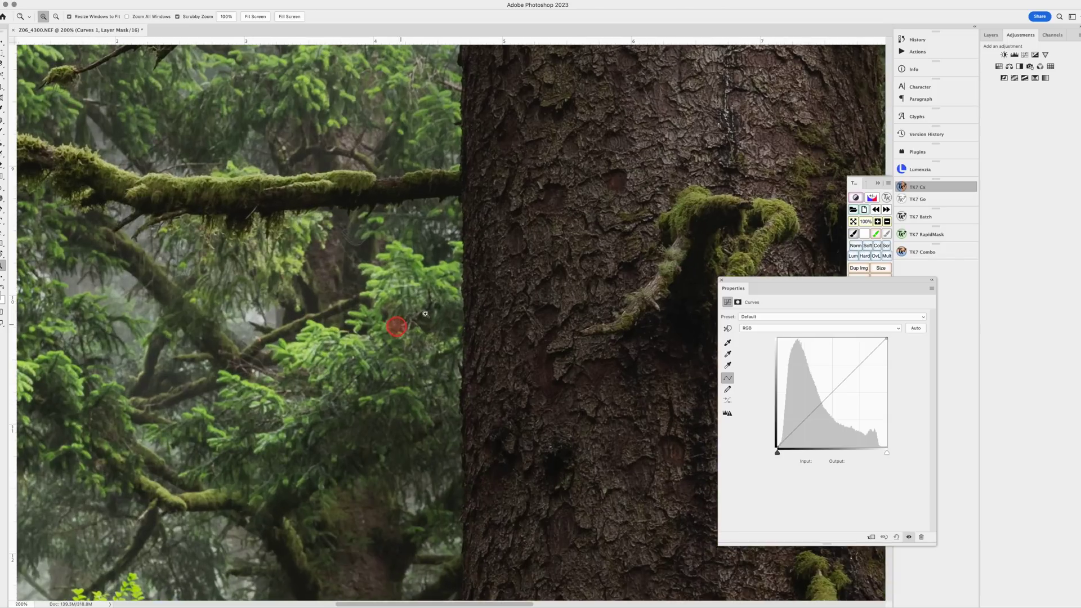
Add contrast with the curve: set its shadow point to input 44, output 40 and its highlight point to input 182, output 189.
click(728, 329)
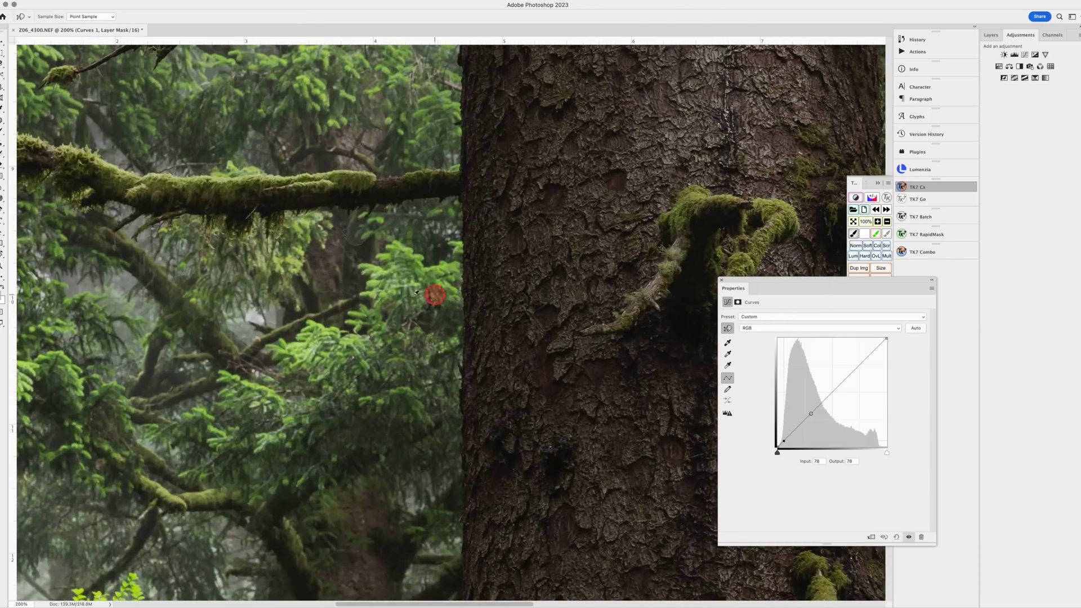
click(256, 317)
click(796, 430)
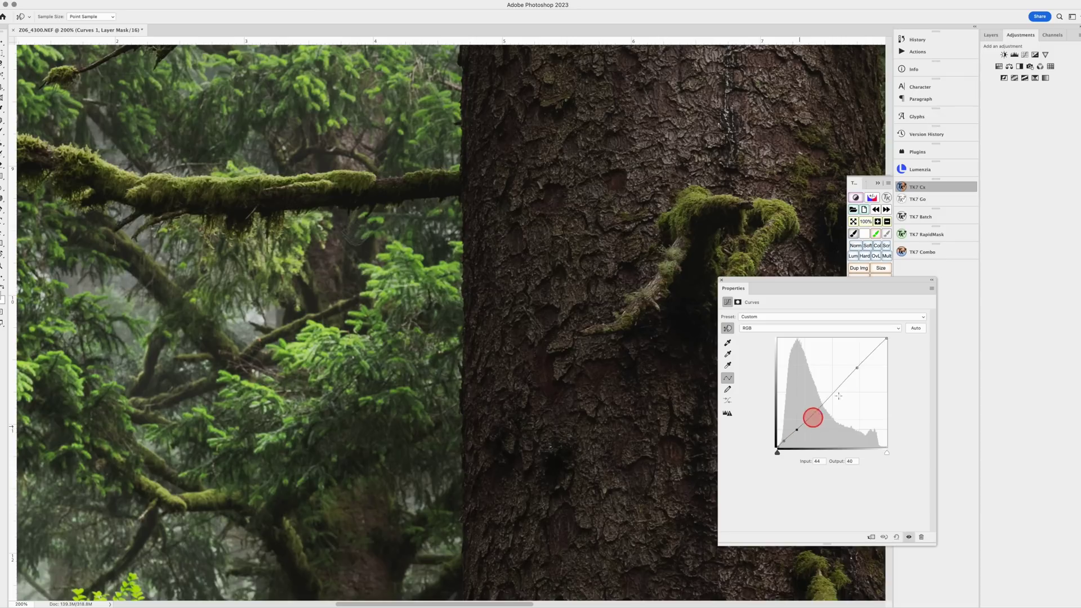
drag(856, 368, 854, 363)
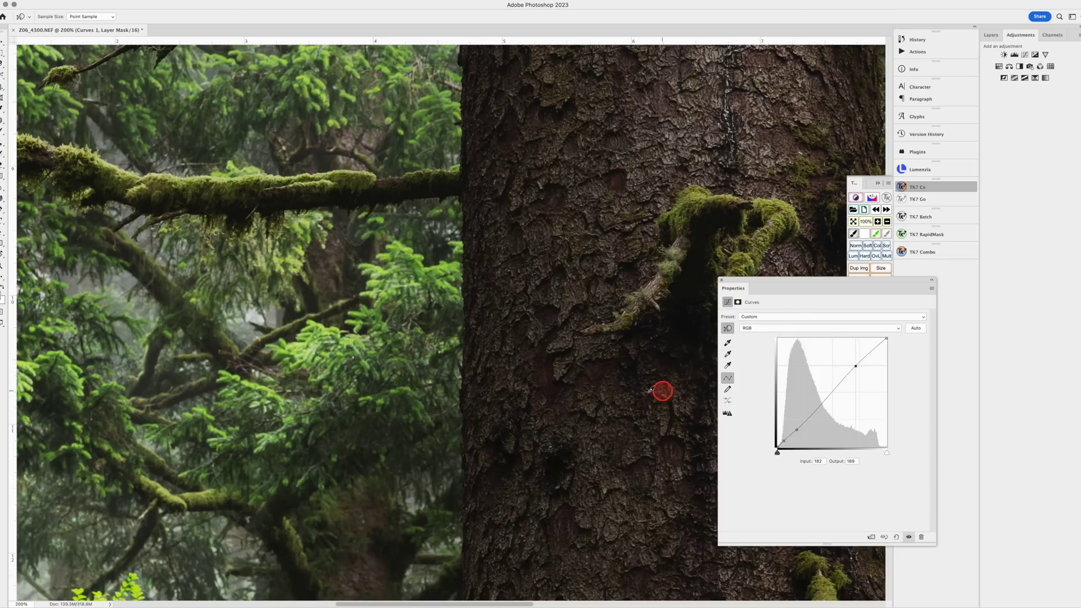
Nudge the curve's darkest point slightly and toggle the Curves adjustment's visibility to compare its effect on the whole photo.
key(z)
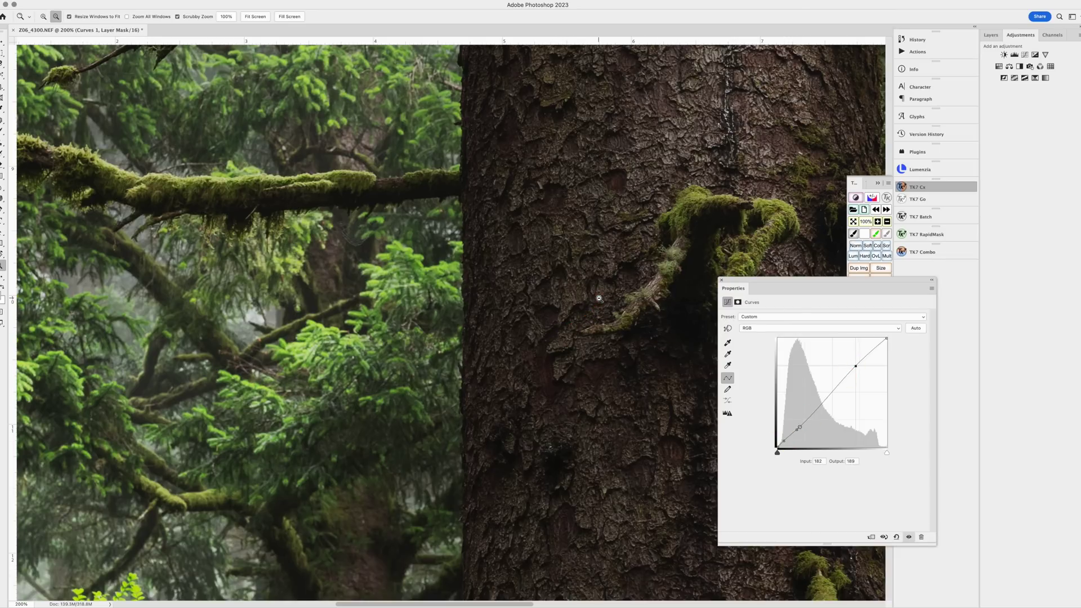
alt+click(599, 298)
drag(599, 298, 538, 299)
click(448, 314)
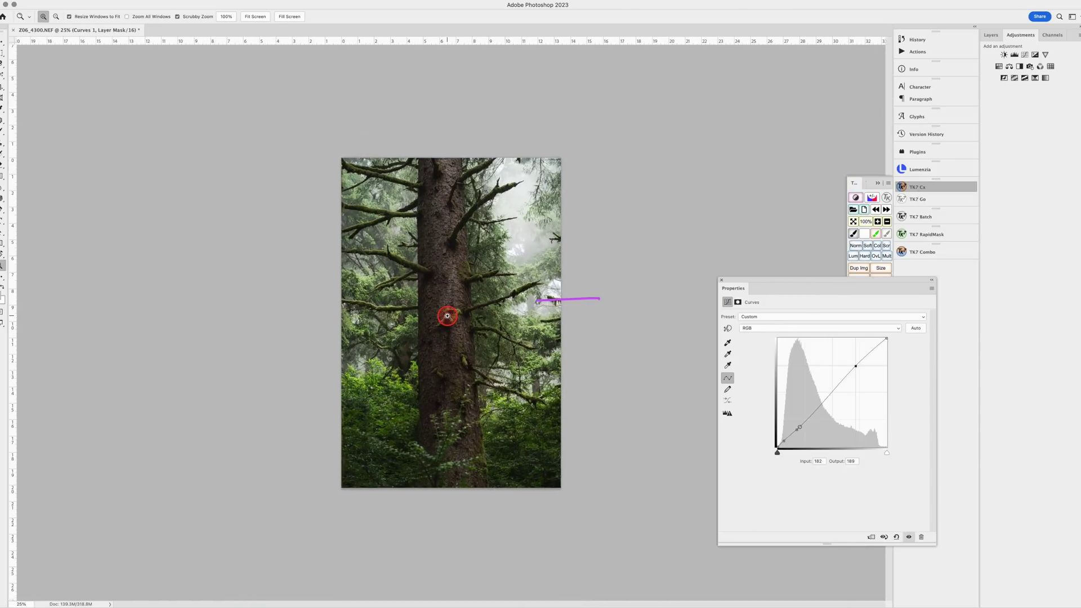
click(908, 537)
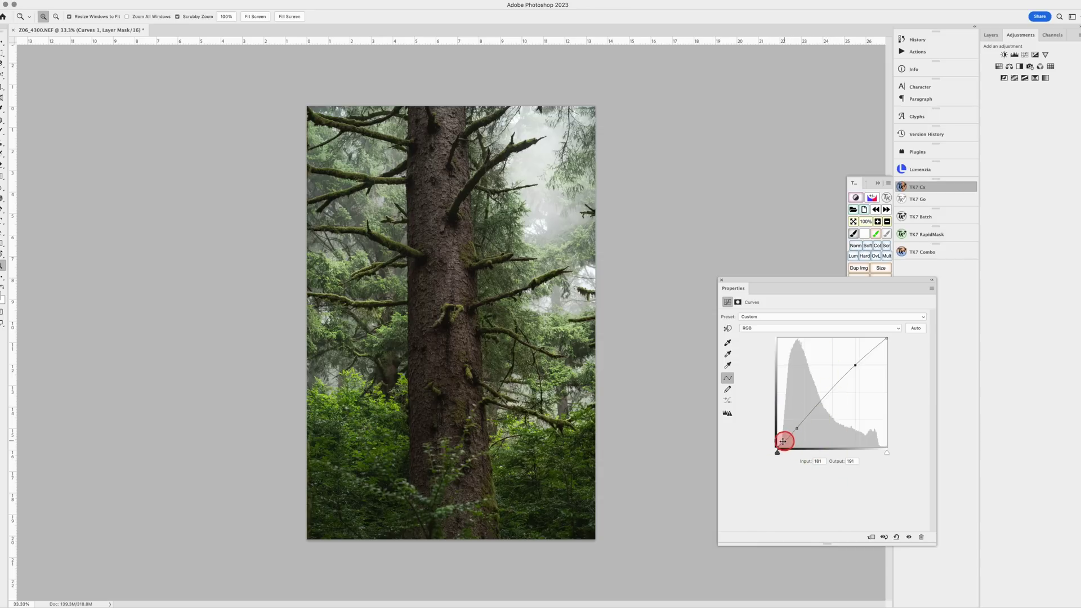
drag(784, 441, 786, 441)
click(909, 538)
drag(863, 356, 796, 446)
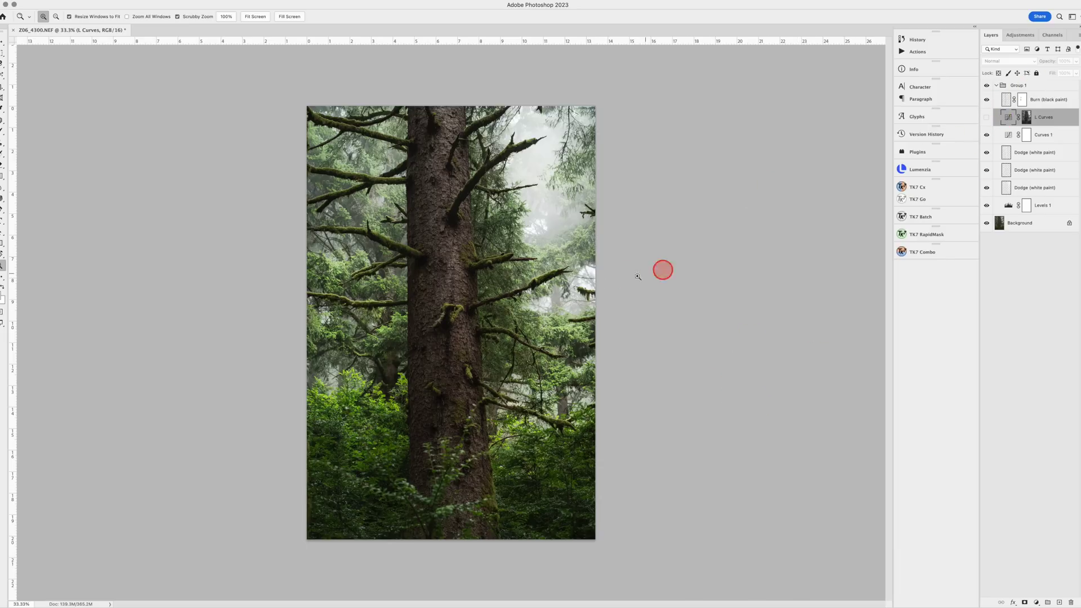
click(453, 346)
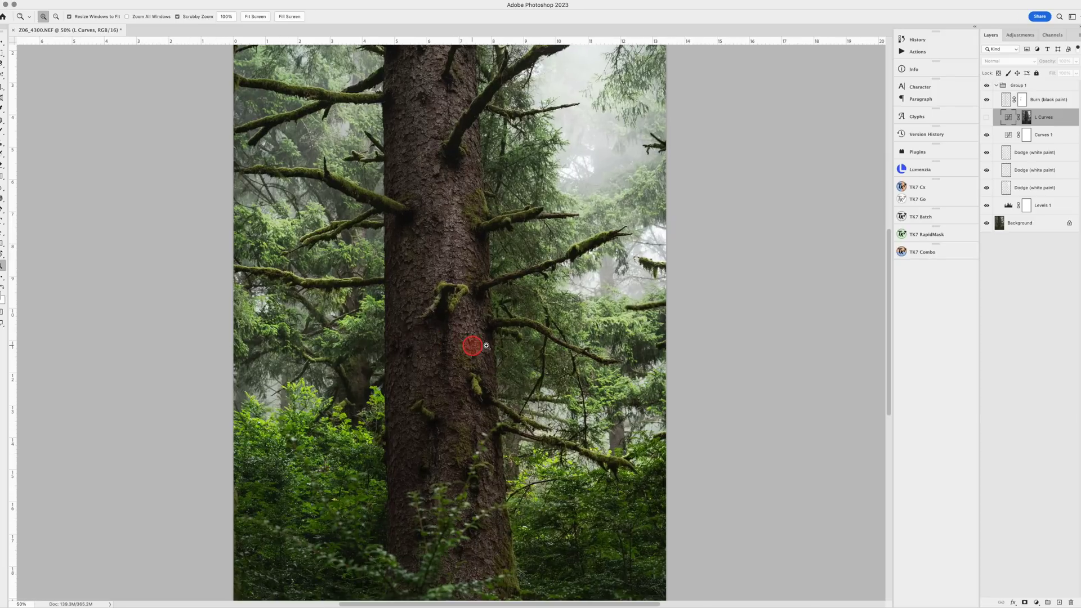
key(alt)
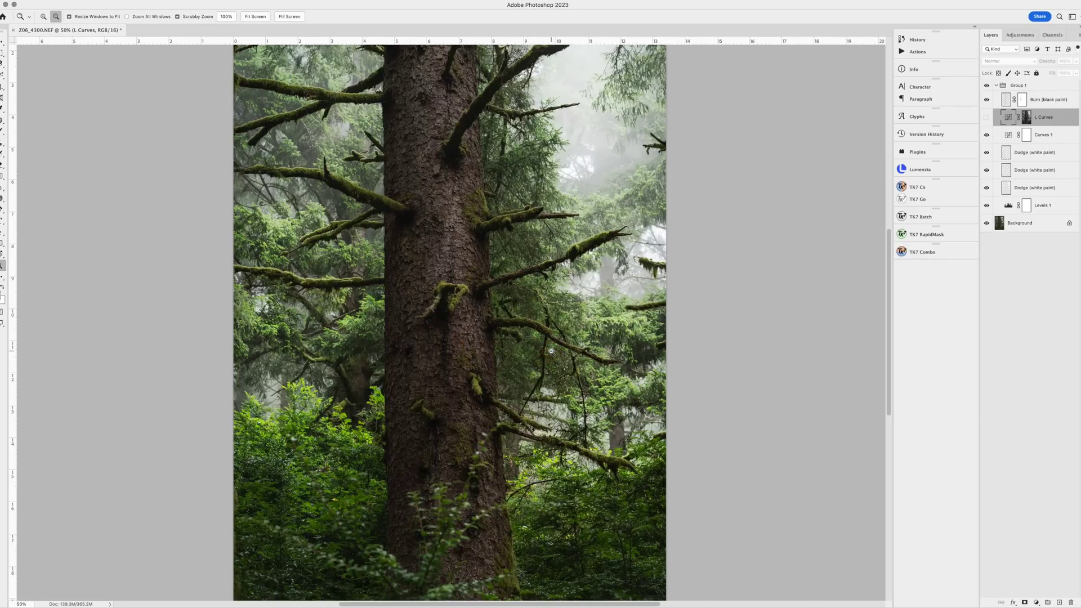
alt+click(551, 352)
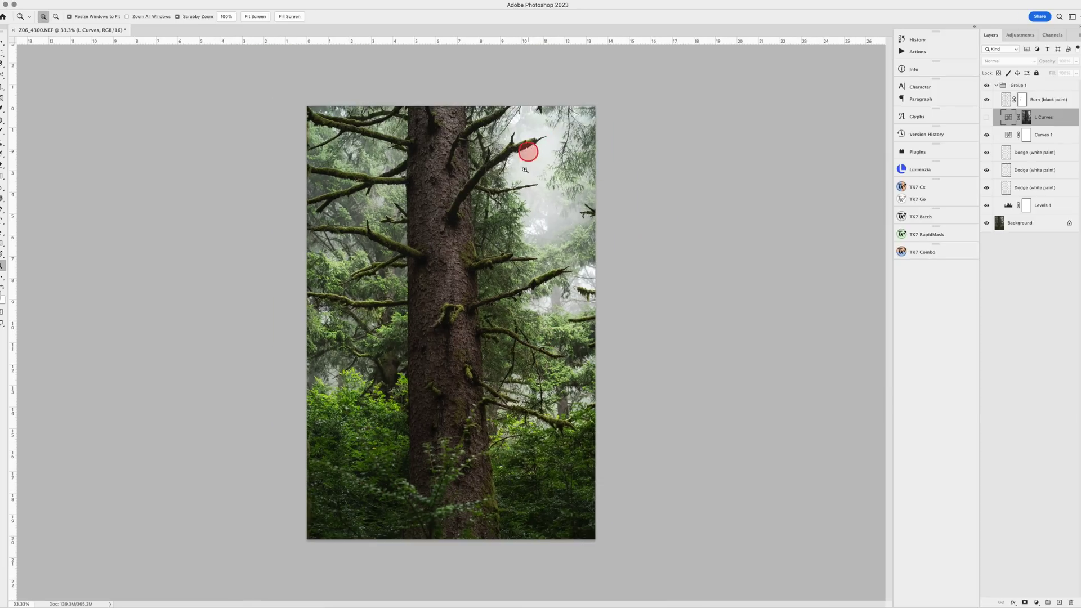